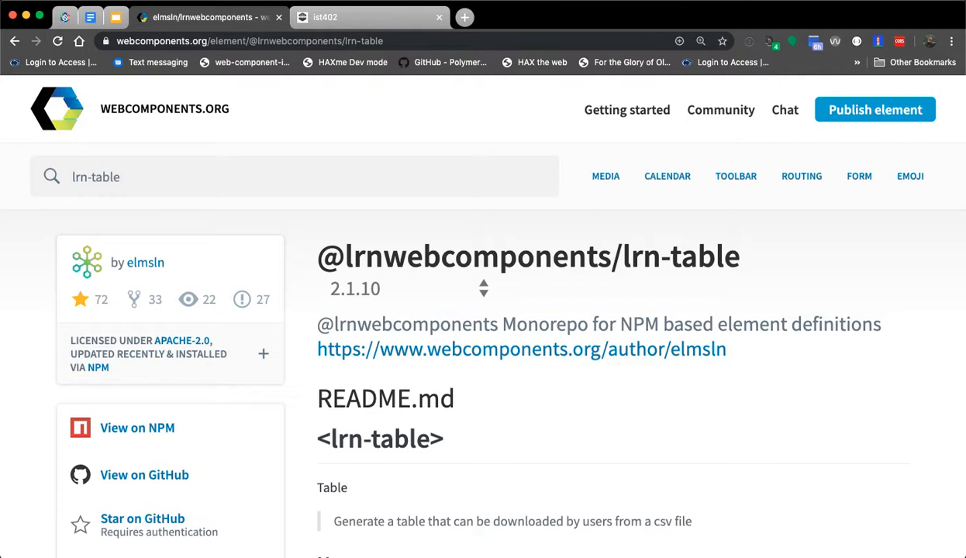
# Switch to the terminal and change from lrnwebcomponents into its elements directory
pyautogui.press('super+Tab')
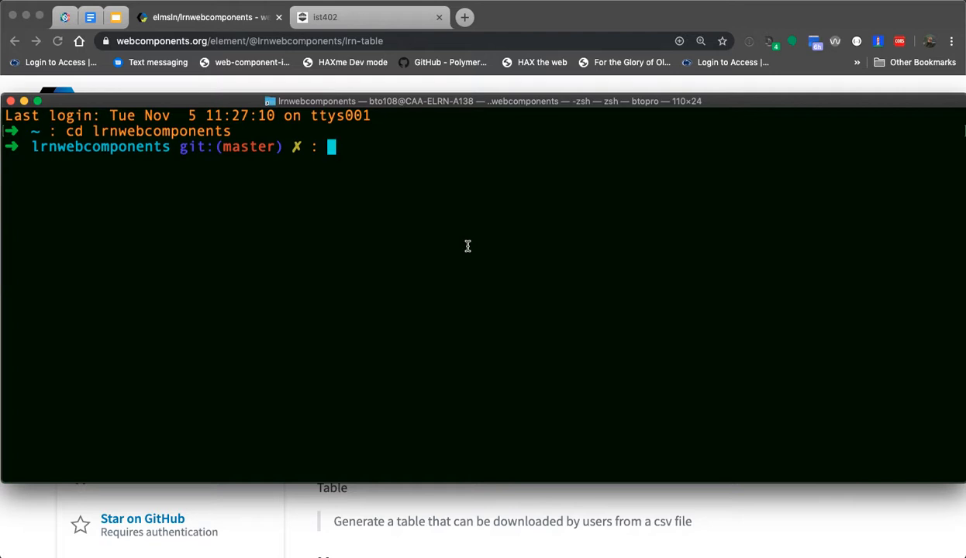
pyautogui.write('cd e')
pyautogui.press('Tab')
pyautogui.write('lrn')
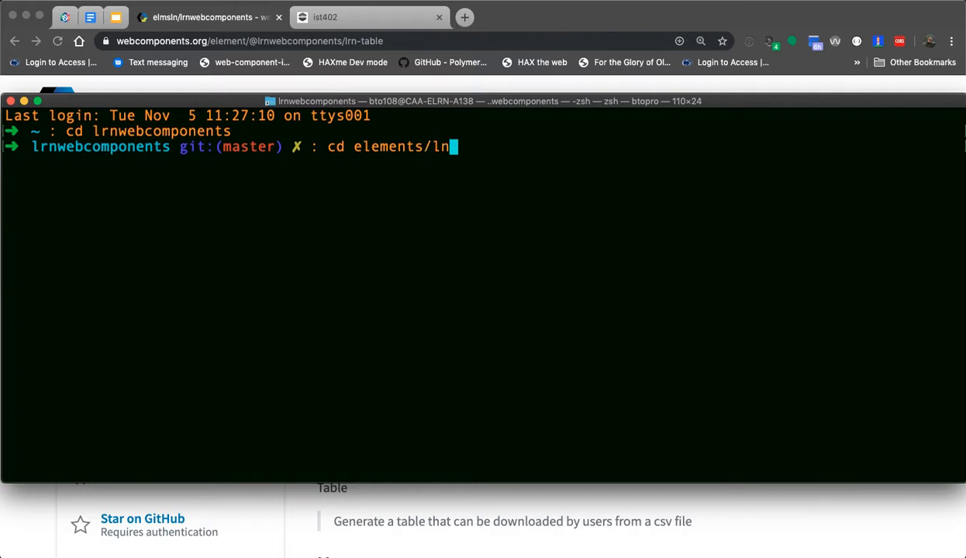
pyautogui.press('Tab')
pyautogui.press('BackSpace')
pyautogui.press('BackSpace')
pyautogui.press('BackSpace')
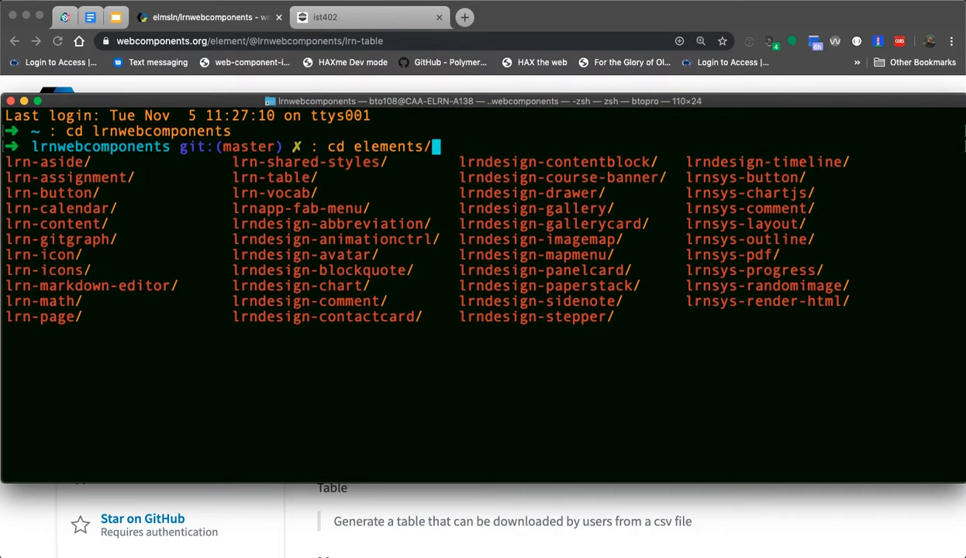
pyautogui.press('Return')
# Change into the lrn-table directory and start its local demo server with yarn start
pyautogui.write('cd lrn')
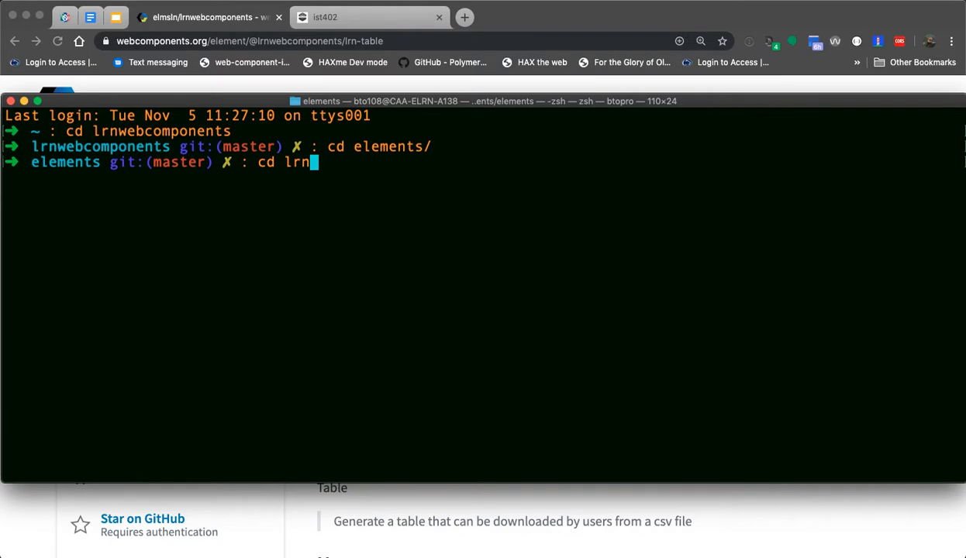
pyautogui.press('Tab')
pyautogui.write('-t')
pyautogui.press('Tab')
pyautogui.press('Return')
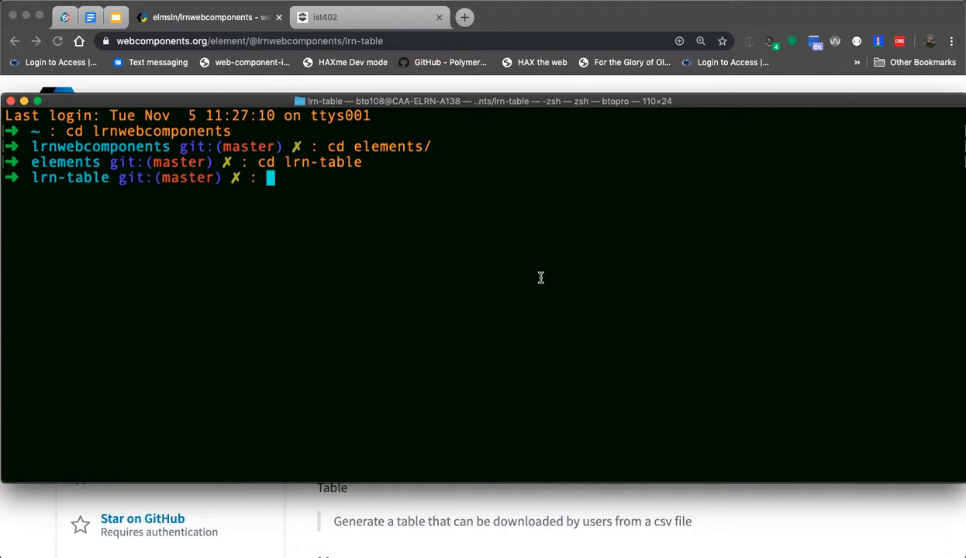
pyautogui.write('yarn start')
pyautogui.press('Return')
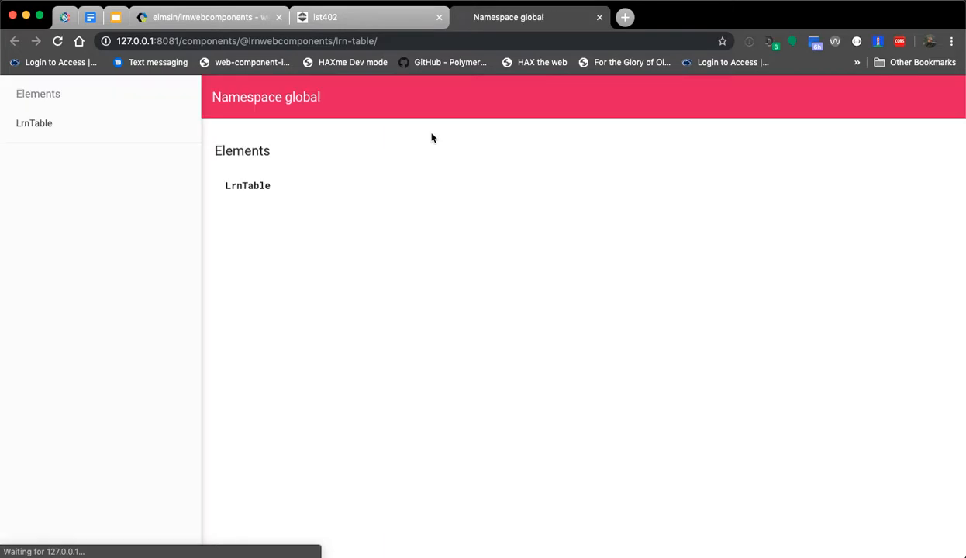
# Open the LrnTable element documentation and examine its class definition
pyautogui.click(39, 126)
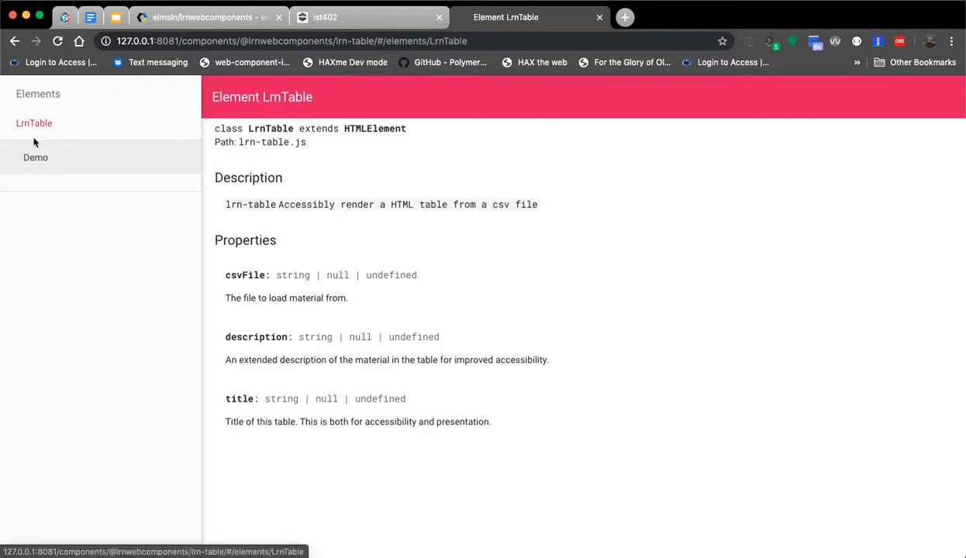
pyautogui.moveTo(310, 126); pyautogui.dragTo(408, 129)
pyautogui.click(445, 134)
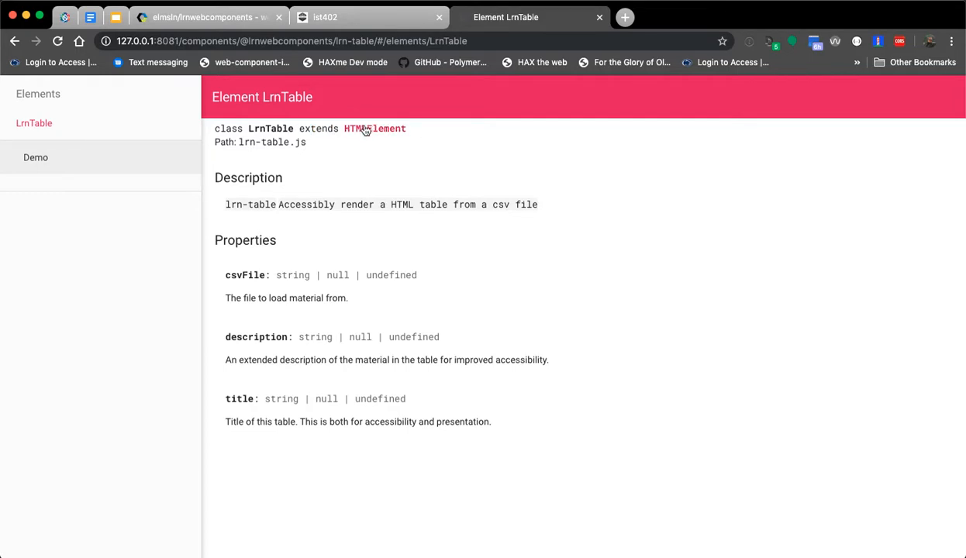
# Open the LrnTable demo, look through the rendered student table, and reload the page
pyautogui.click(45, 160)
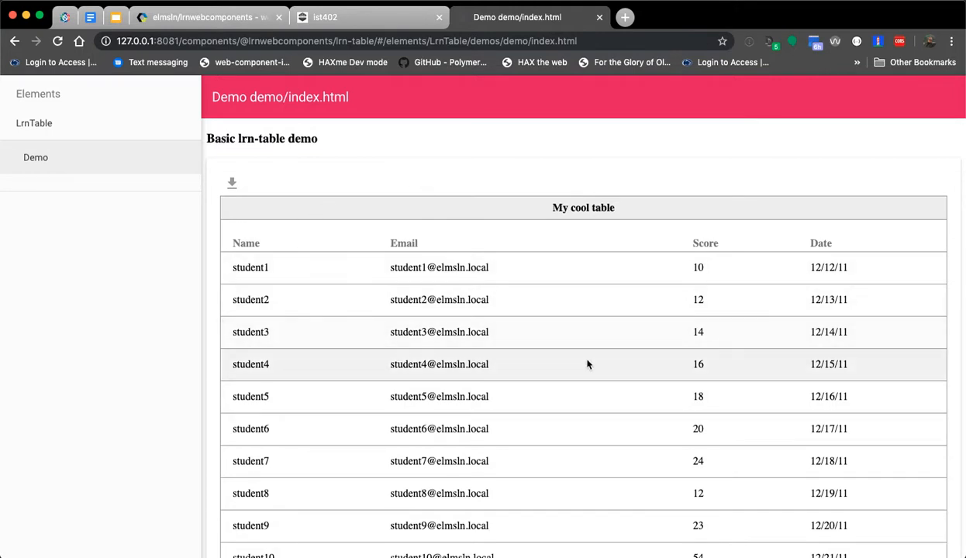
pyautogui.scroll(-5, 582, 364)
pyautogui.scroll(5, 549, 358)
pyautogui.press('super+r')
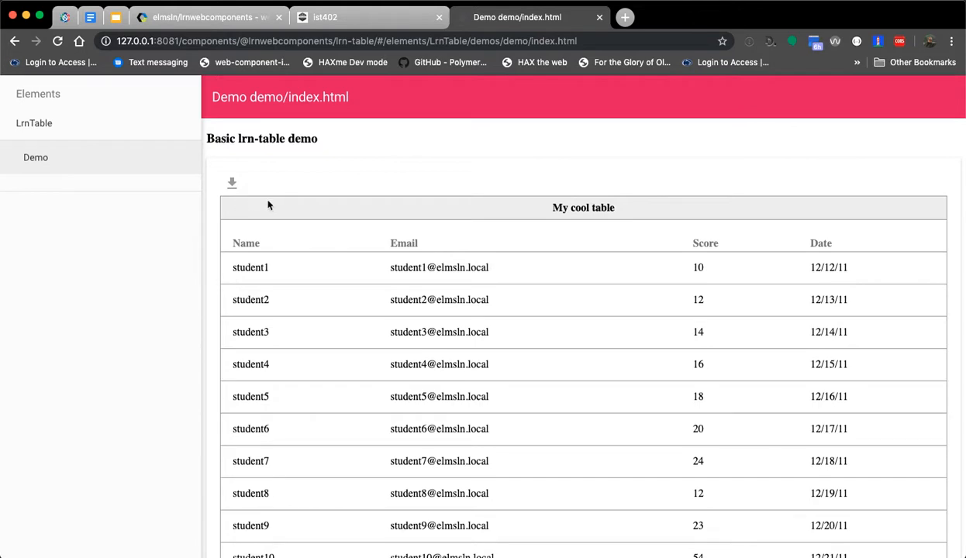
# Download the demo table's CSV file, view it in Excel, close it, and return to the browser
pyautogui.click(229, 188)
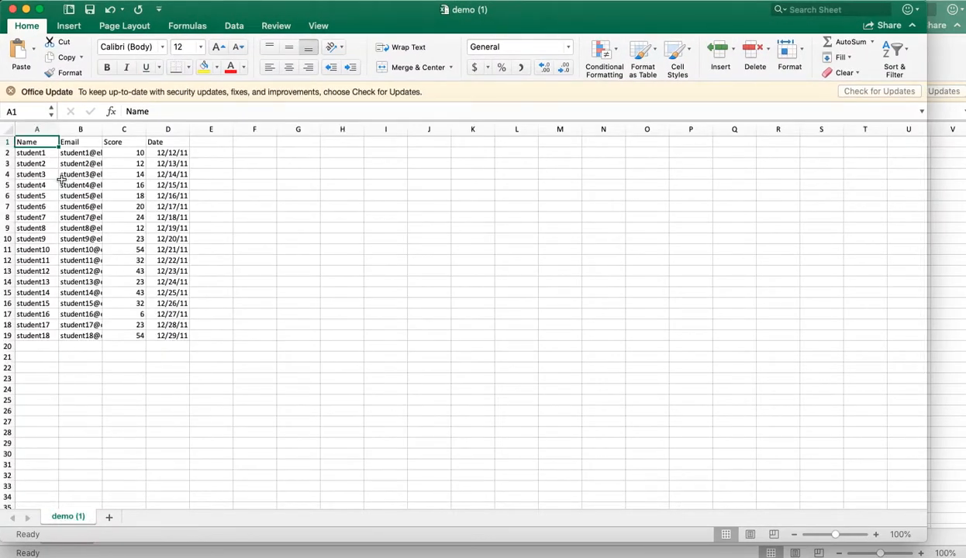
pyautogui.click(12, 10)
pyautogui.press('super+Tab')
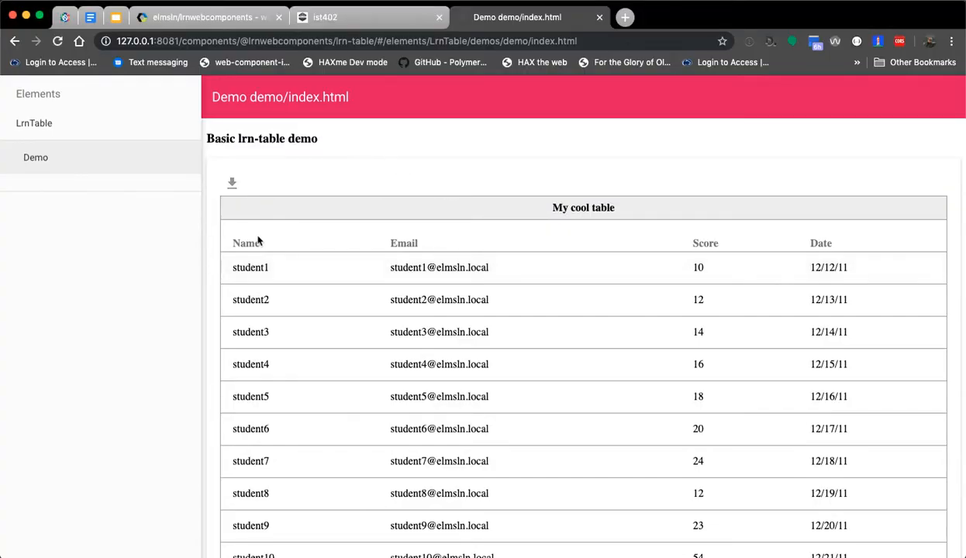
# Switch to the Book2 workbook in Excel, widen column A to fit the site links, and select cell A1
pyautogui.press('super+Tab')
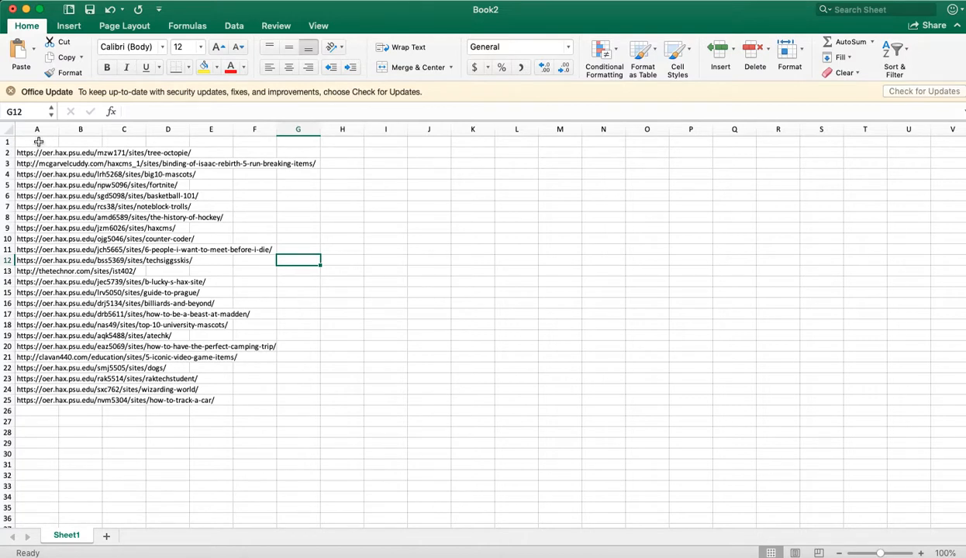
pyautogui.moveTo(57, 130); pyautogui.dragTo(327, 128)
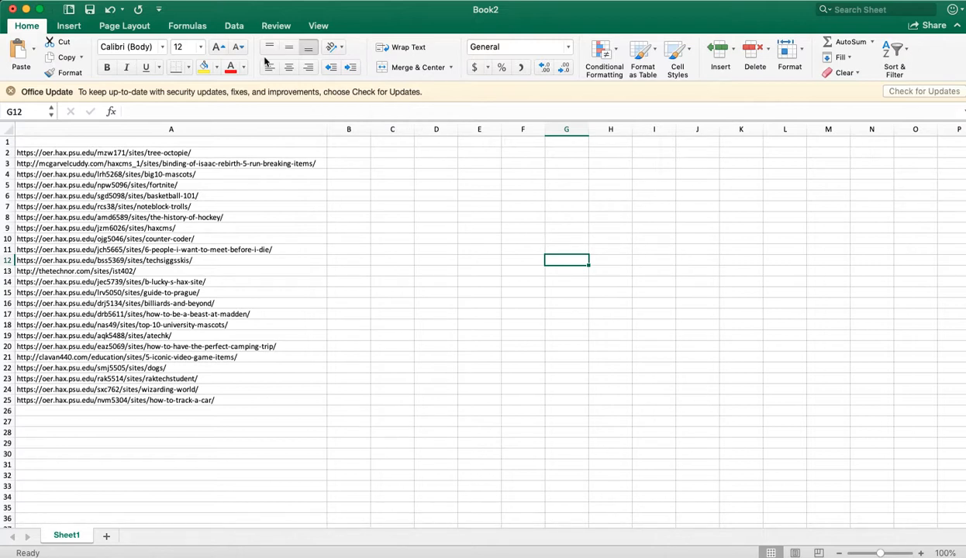
pyautogui.click(171, 144)
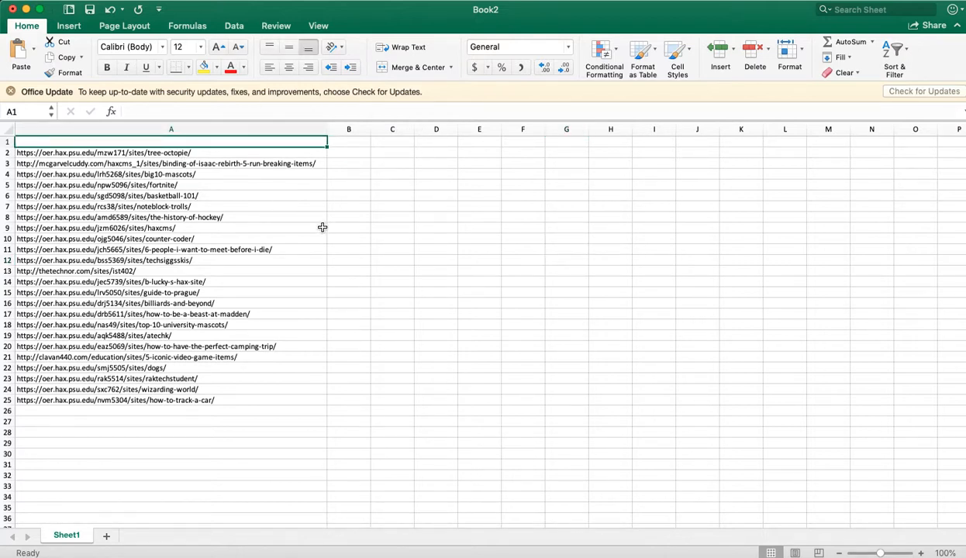
pyautogui.write('HAXcms li')
pyautogui.press('BackSpace')
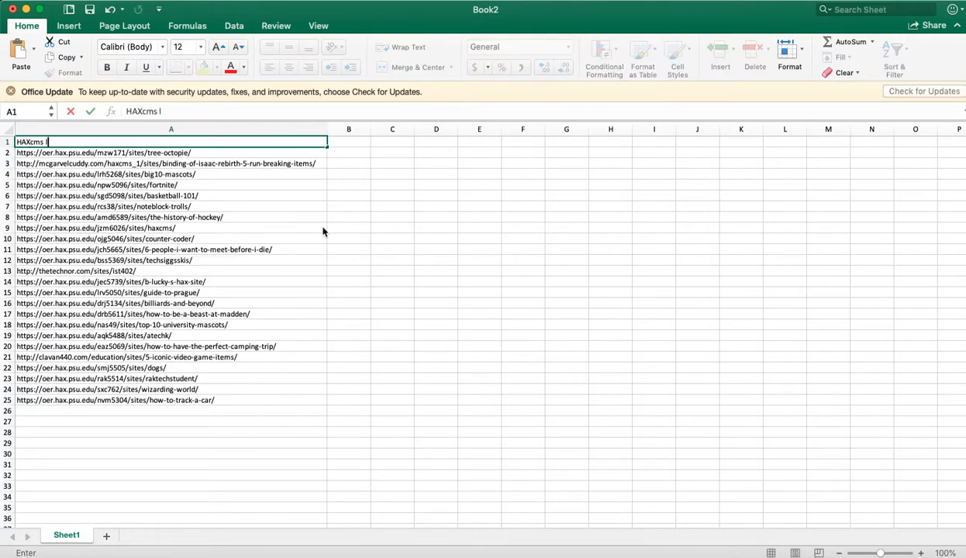
pyautogui.press('BackSpace')
pyautogui.press('BackSpace')
pyautogui.press('BackSpace')
pyautogui.press('BackSpace')
pyautogui.press('BackSpace')
pyautogui.press('BackSpace')
pyautogui.press('BackSpace')
# Enter the heading "Course links" in cell A1 above the list of site links
pyautogui.write('Course links')
pyautogui.press('Return')
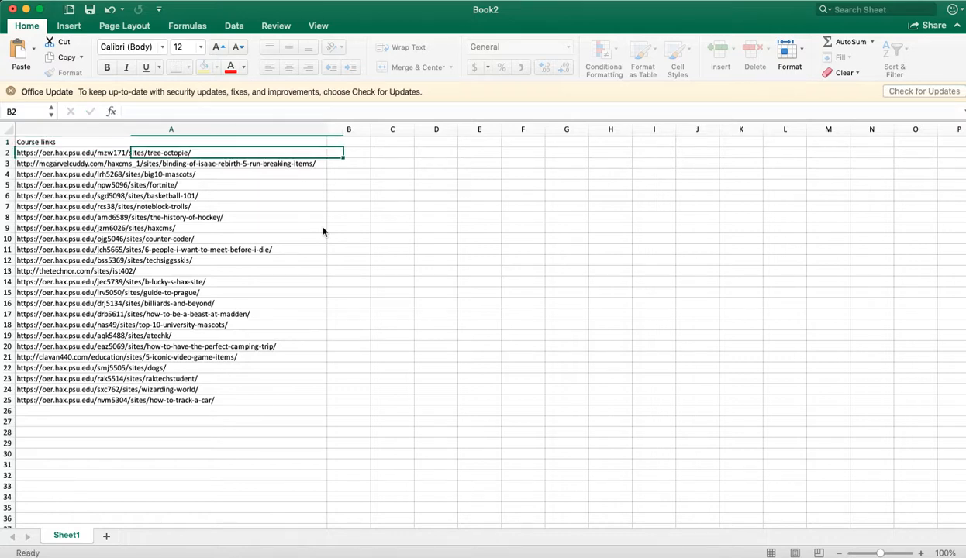
pyautogui.press('Right')
pyautogui.press('Up')
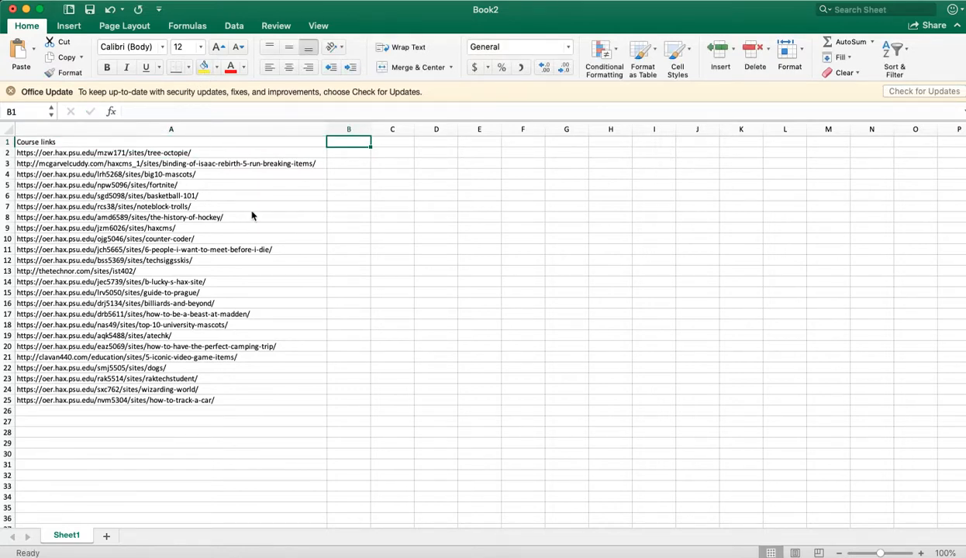
# Save the workbook to the Desktop as courselinks in CSV UTF-8 (Comma delimited) format, keeping that format
pyautogui.press('super+s')
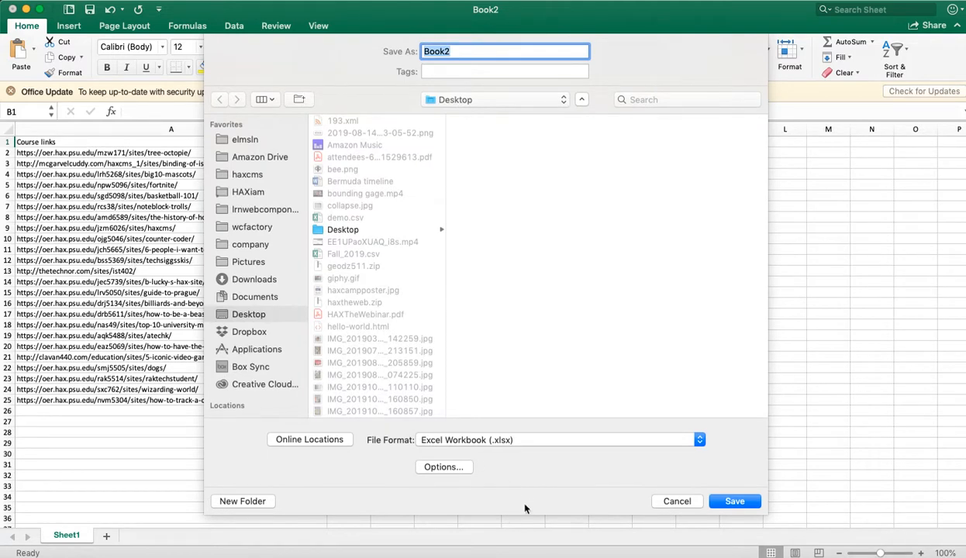
pyautogui.click(550, 445)
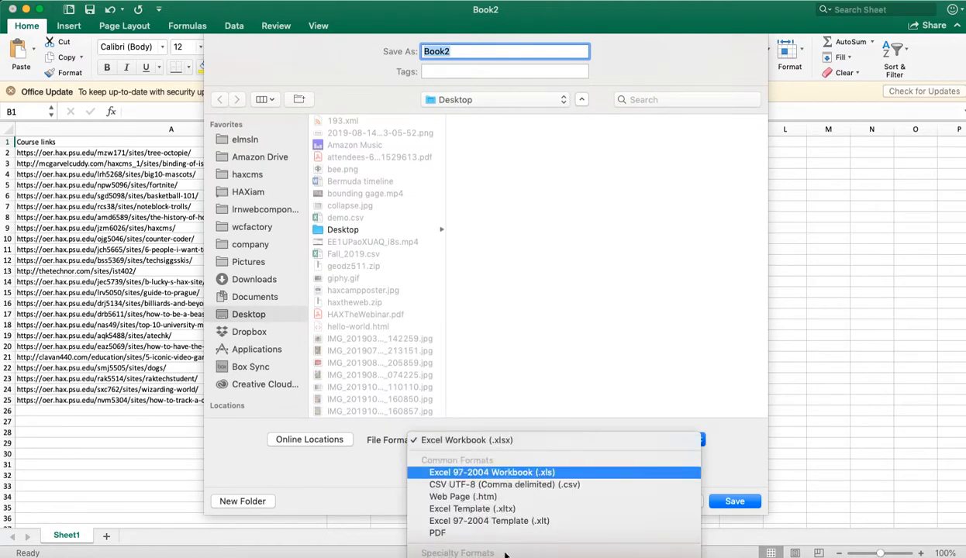
pyautogui.click(530, 433)
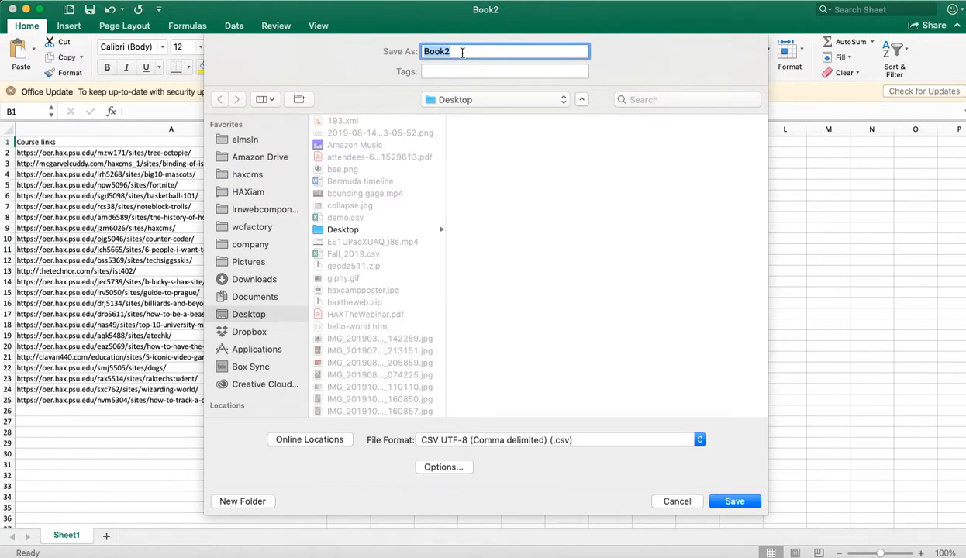
pyautogui.write('courselinks')
pyautogui.click(733, 500)
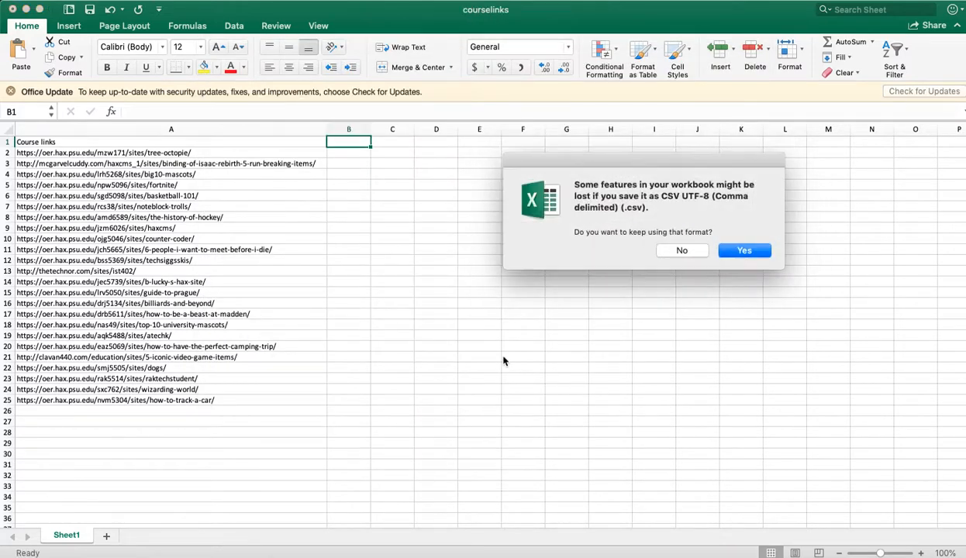
pyautogui.click(745, 251)
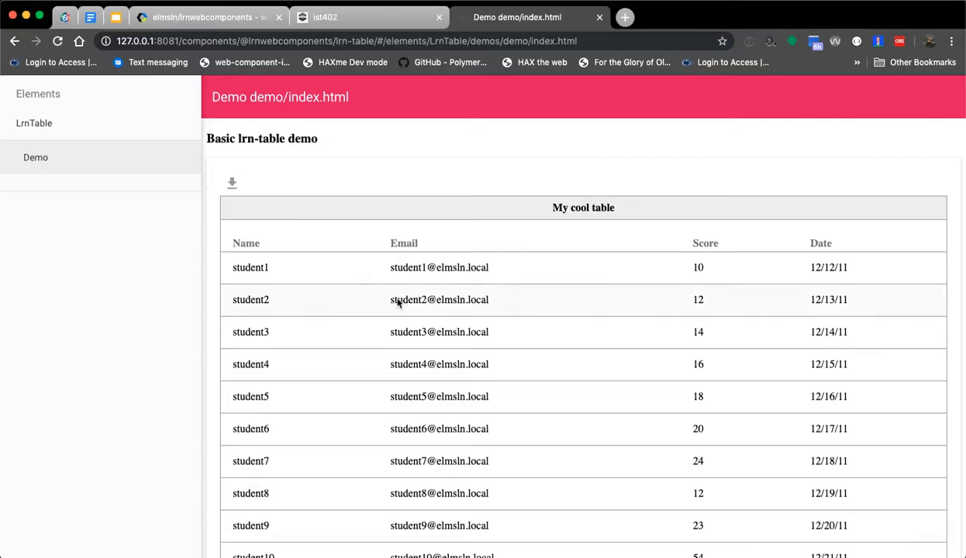
# Examine the lrn-table demo's code snippet, including its csv-file, title and description attributes
pyautogui.scroll(-2, 395, 244)
pyautogui.scroll(-5, 396, 244)
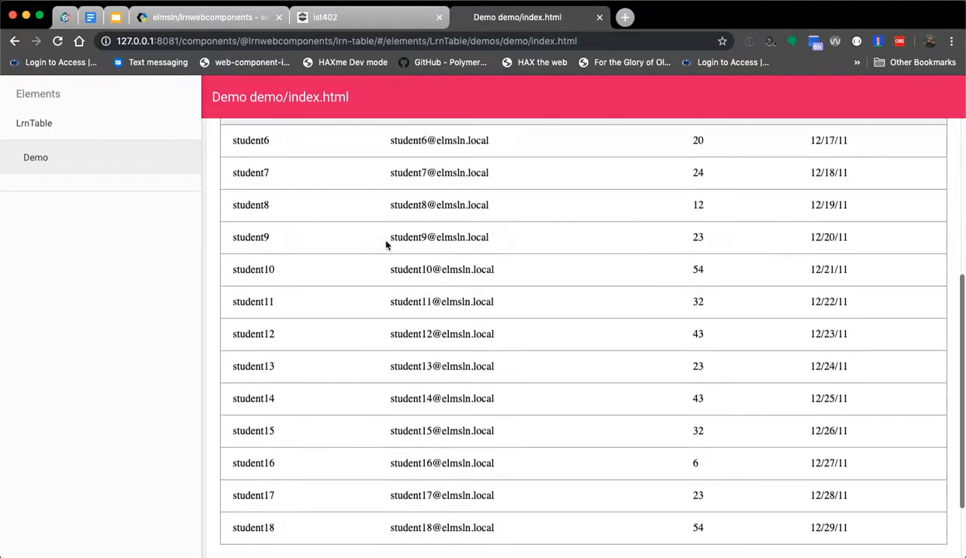
pyautogui.moveTo(237, 498); pyautogui.dragTo(429, 497)
pyautogui.click(292, 498)
pyautogui.click(388, 498)
pyautogui.click(429, 498)
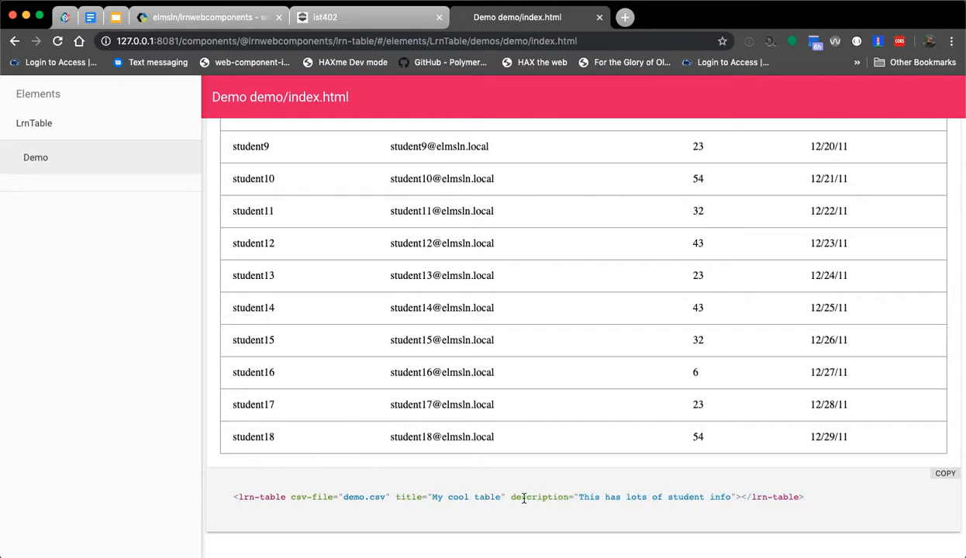
pyautogui.scroll(5, 662, 497)
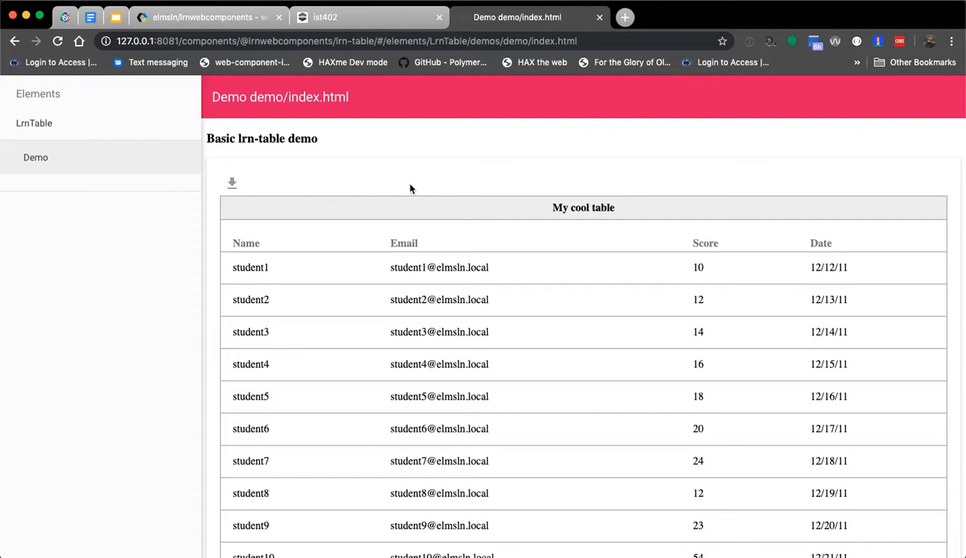
# Switch to the ist402 course site and open its Labs section
pyautogui.click(338, 18)
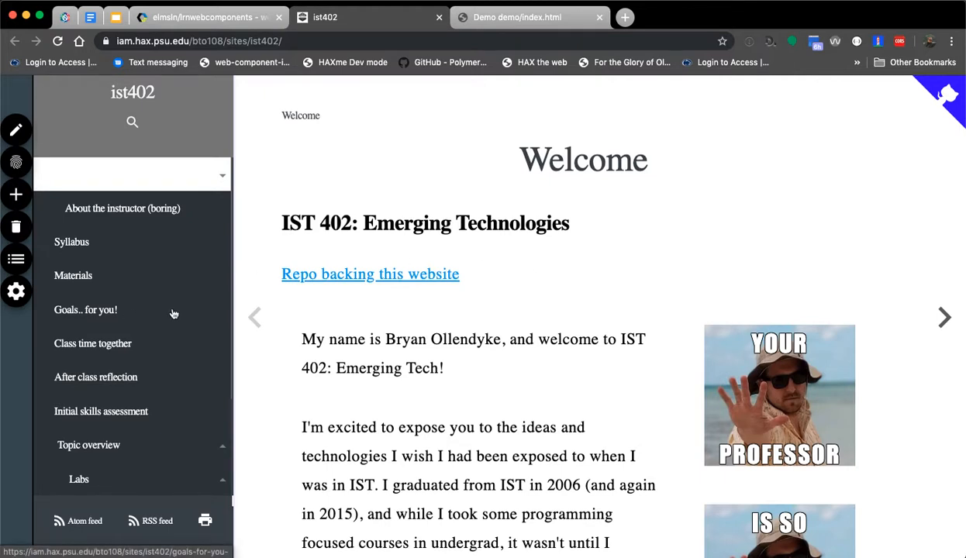
pyautogui.scroll(-1, 159, 281)
pyautogui.scroll(-2, 158, 280)
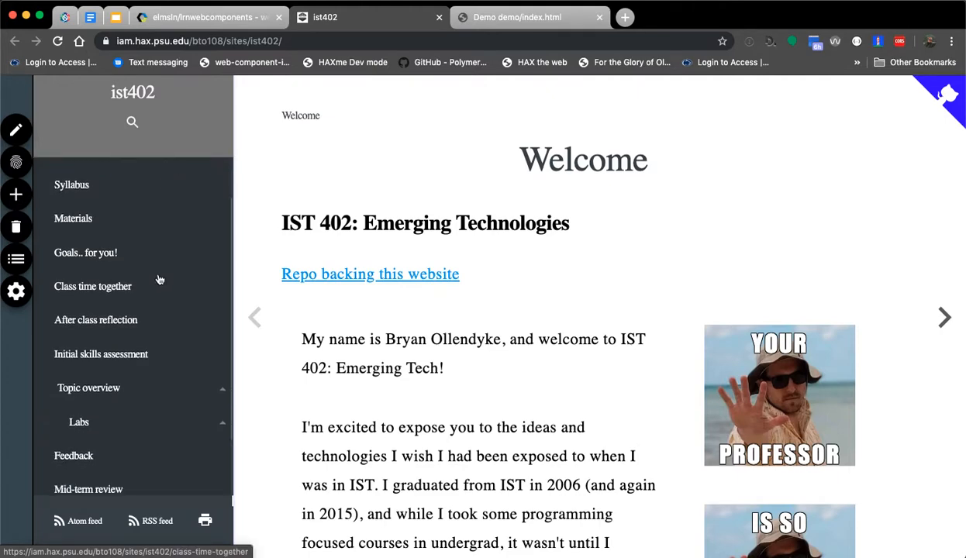
pyautogui.scroll(-5, 163, 299)
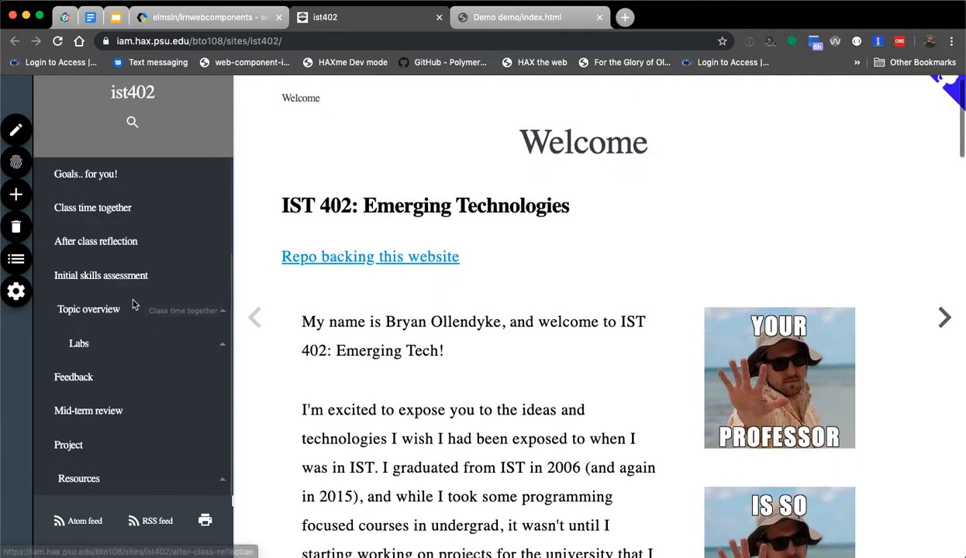
pyautogui.click(79, 344)
# Open the Lab 10 - HAXTheWeb page from the list of labs
pyautogui.scroll(-10, 124, 341)
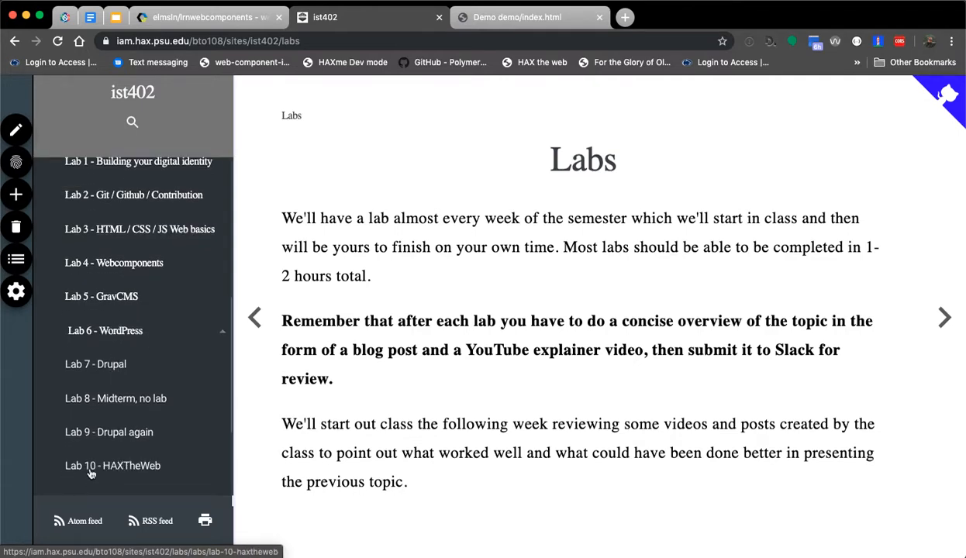
pyautogui.scroll(-1, 123, 330)
pyautogui.scroll(-1, 123, 330)
pyautogui.click(124, 430)
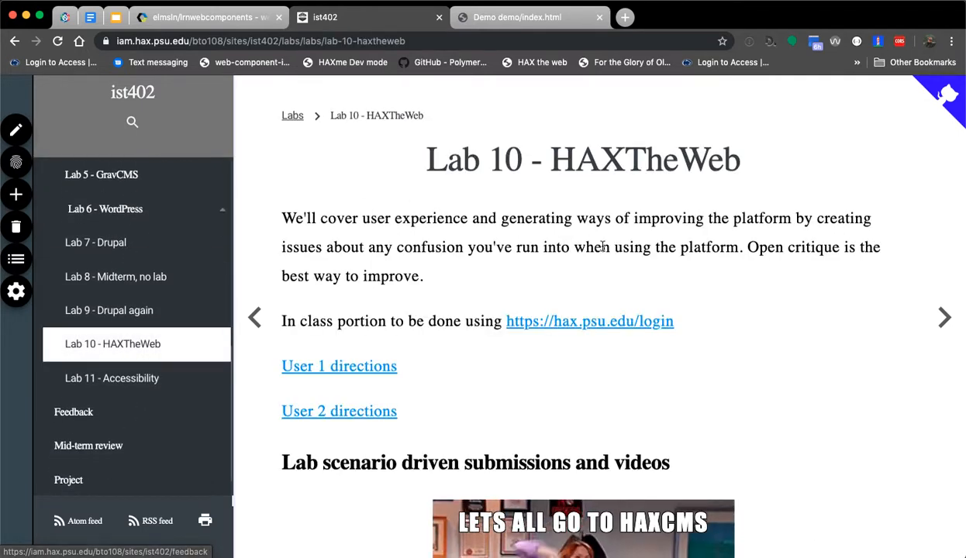
# Look through the Lab 10 page's assignment description, possible topics and video submission sections
pyautogui.scroll(-10, 742, 267)
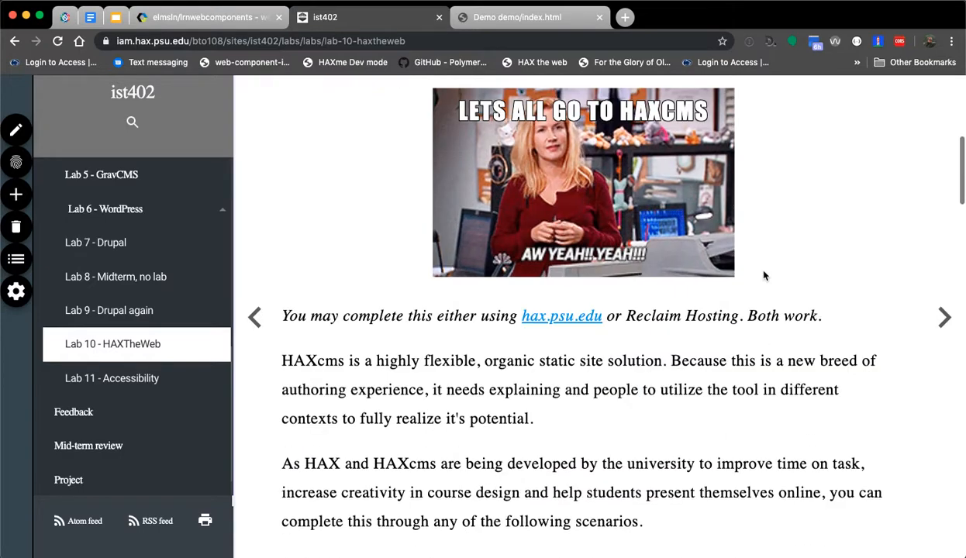
pyautogui.scroll(-6, 763, 276)
pyautogui.scroll(-10, 762, 271)
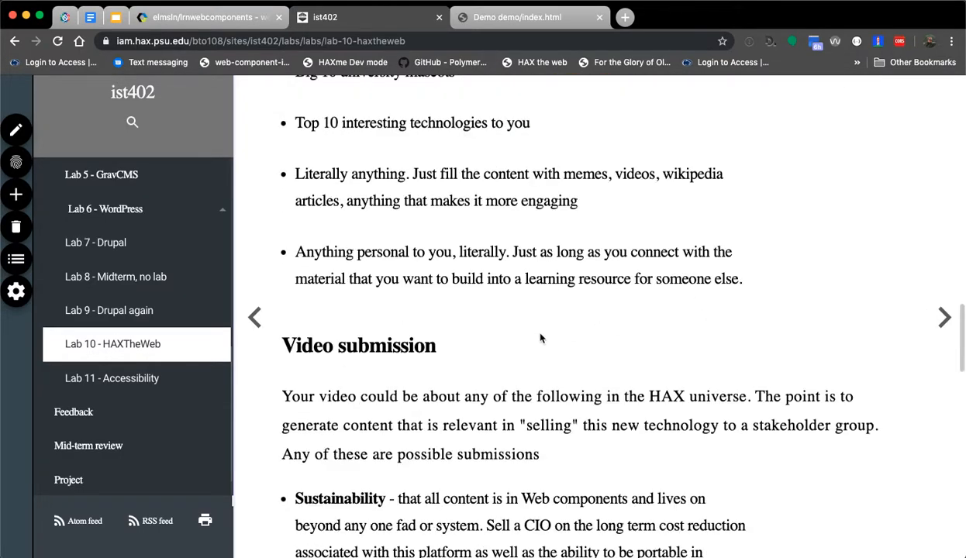
pyautogui.scroll(-8, 538, 338)
pyautogui.scroll(12, 594, 336)
pyautogui.scroll(3, 585, 329)
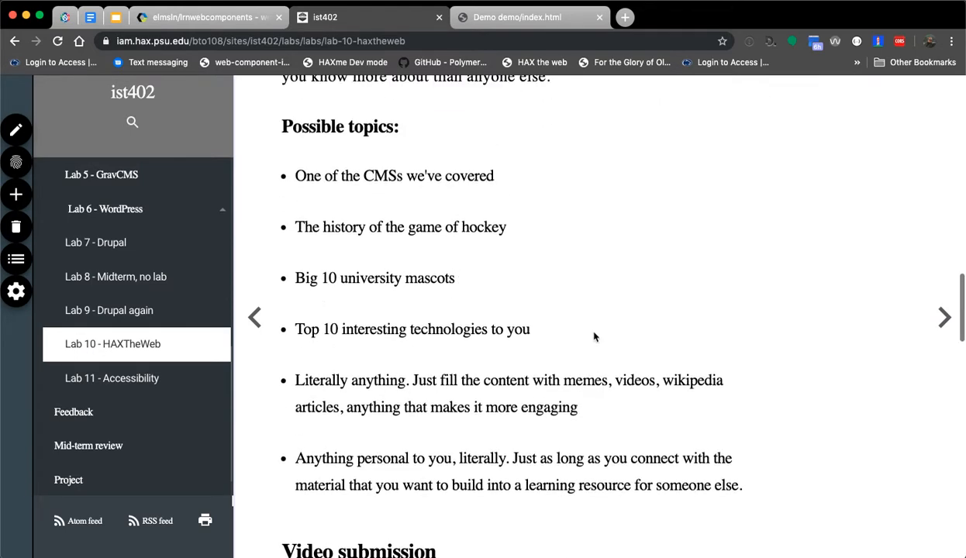
pyautogui.scroll(7, 608, 299)
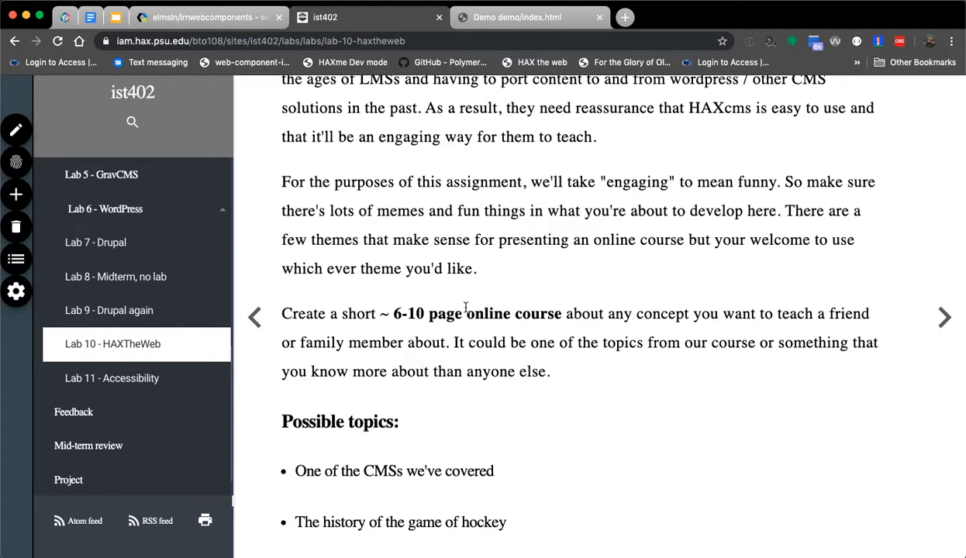
# Read the Lab 10 page from the 6-10 page online course requirement down to the Sustainability and Multi-CMS video options
pyautogui.scroll(-1, 633, 285)
pyautogui.scroll(-3, 632, 285)
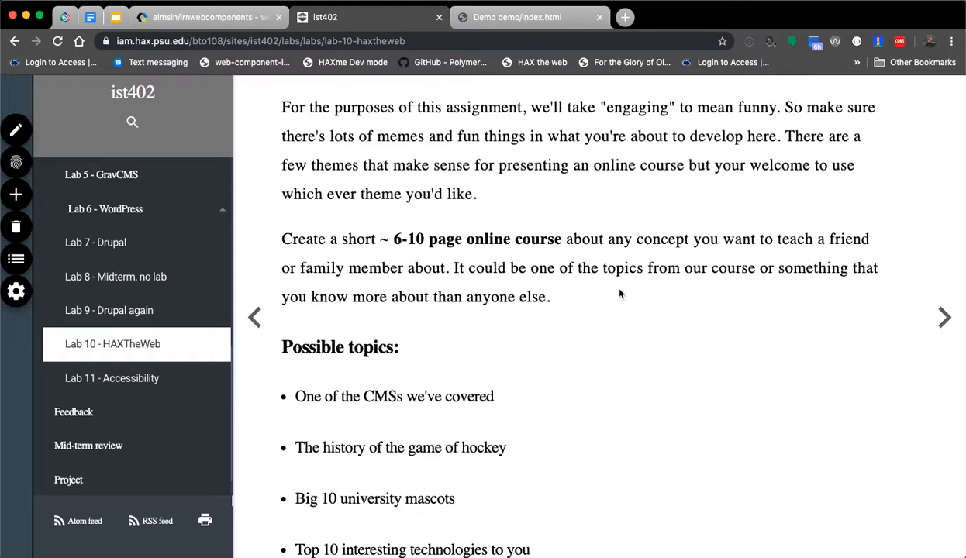
pyautogui.scroll(-5, 619, 293)
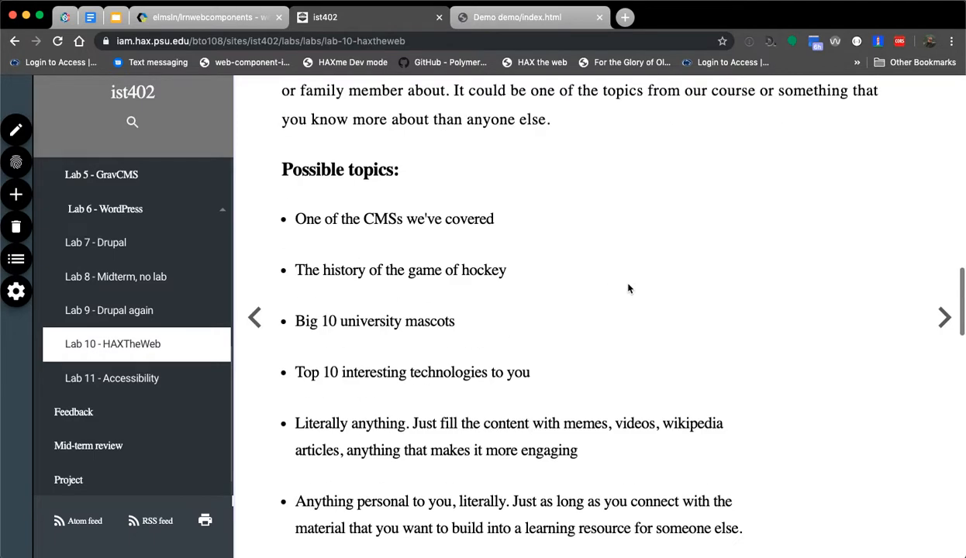
pyautogui.scroll(-2, 713, 279)
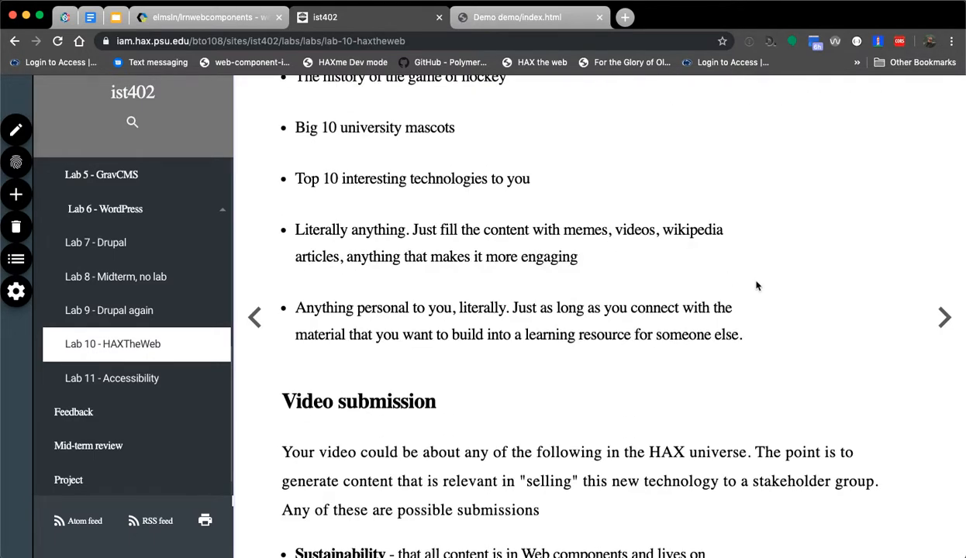
pyautogui.scroll(-1, 744, 284)
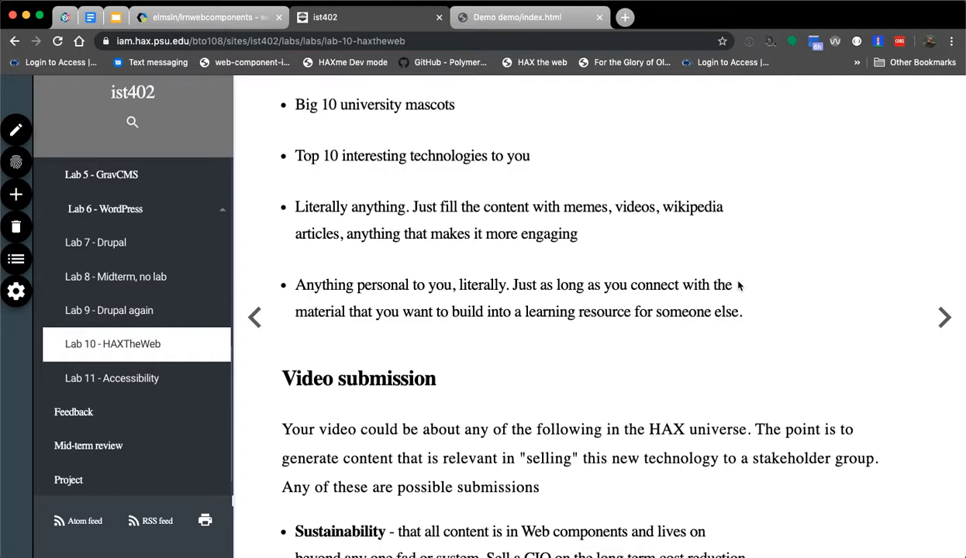
pyautogui.scroll(-1, 654, 329)
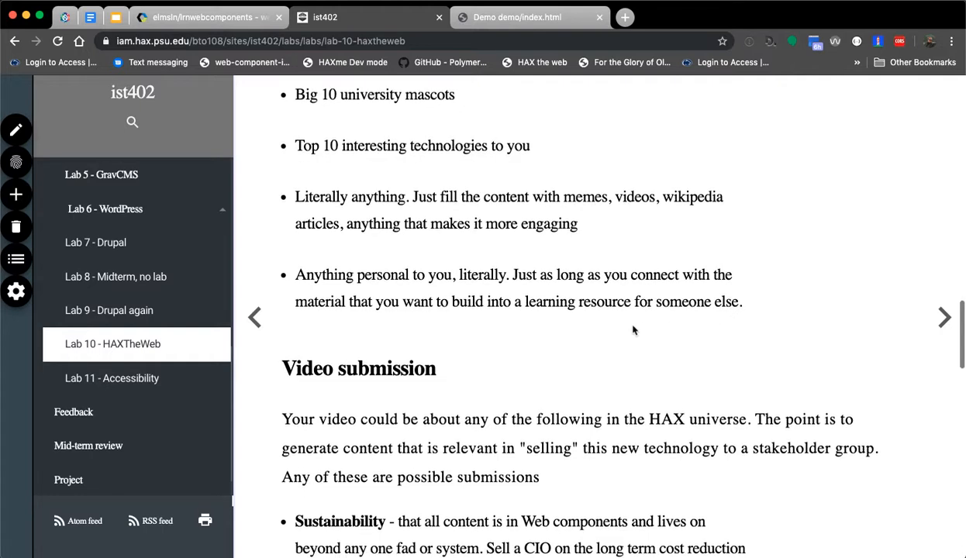
pyautogui.scroll(-5, 80, 260)
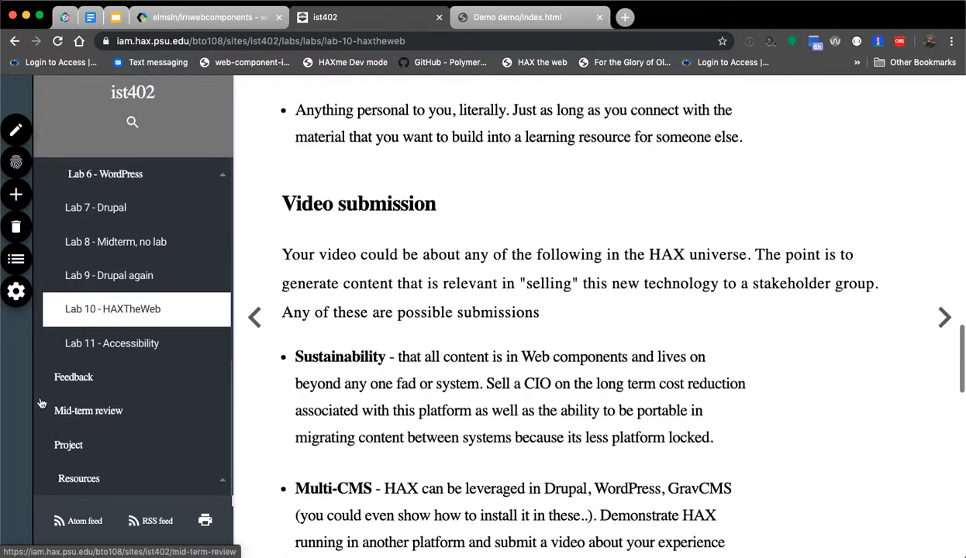
# Collapse the Labs section and browse the Feedback, Project and Resources pages of the course site
pyautogui.scroll(6, 115, 367)
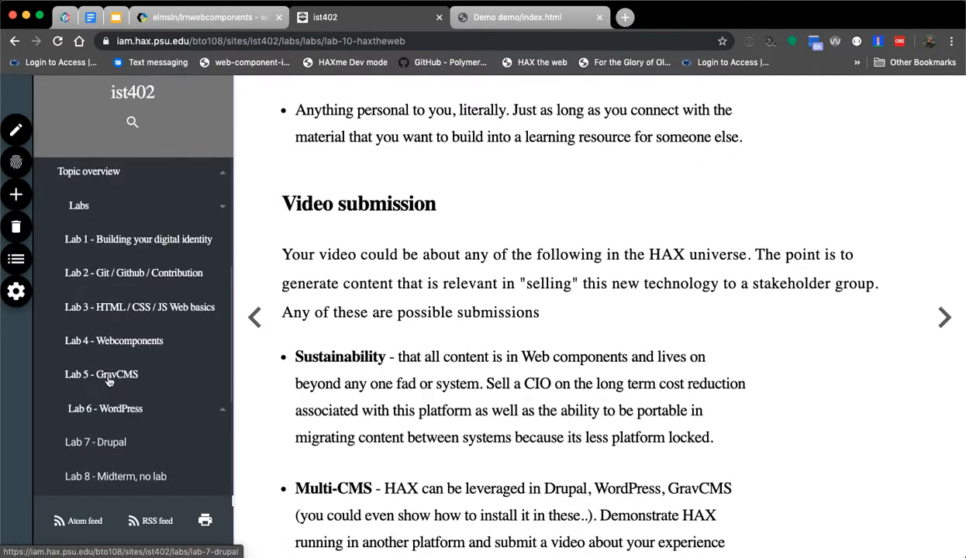
pyautogui.click(222, 282)
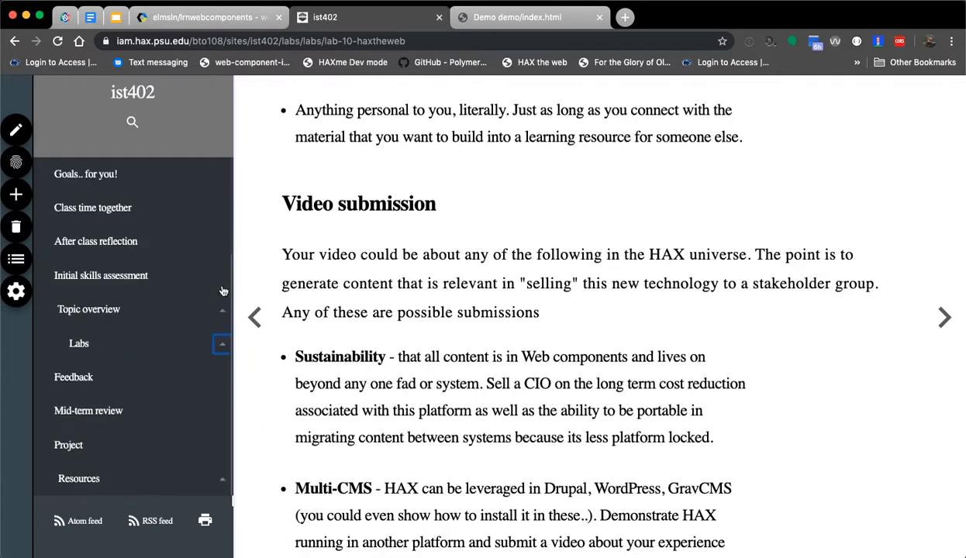
pyautogui.click(80, 377)
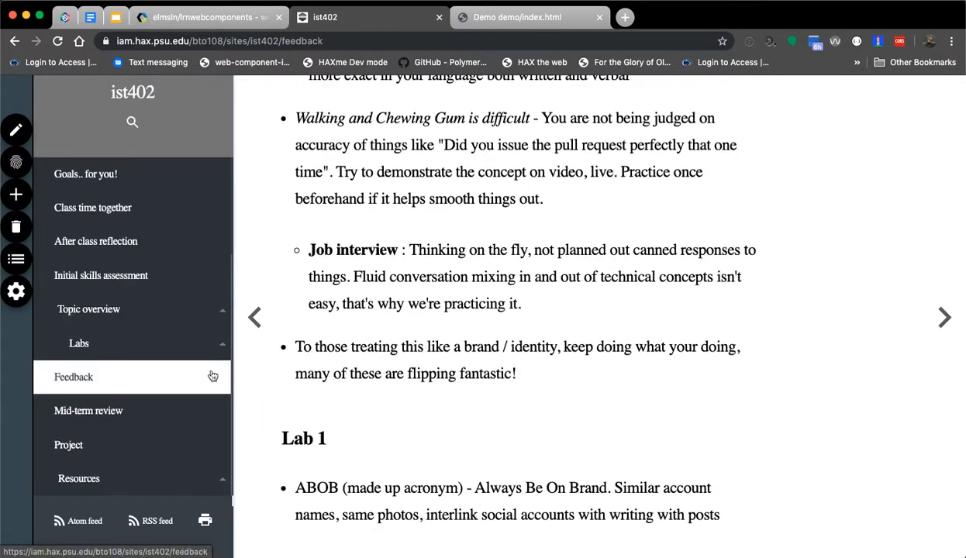
pyautogui.scroll(-3, 372, 355)
pyautogui.scroll(1, 488, 347)
pyautogui.scroll(15, 497, 345)
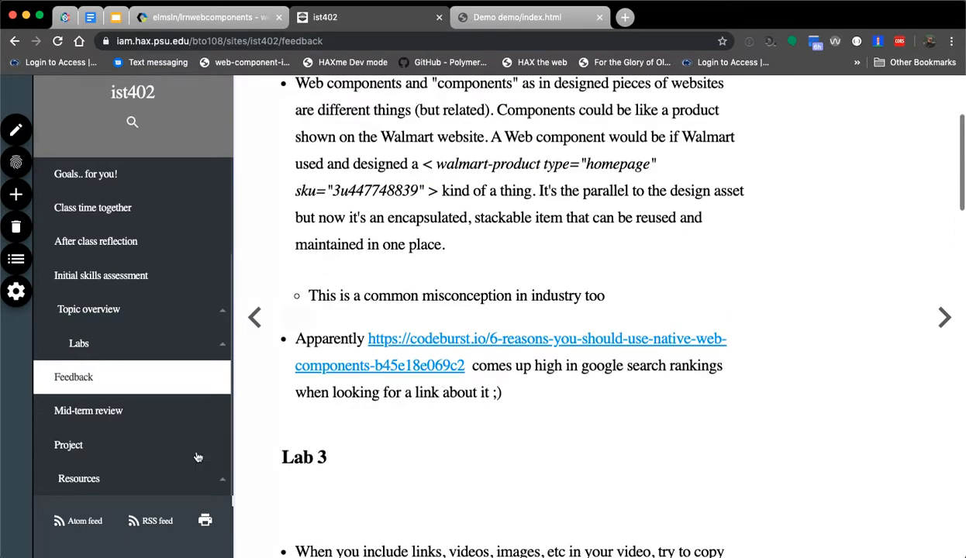
pyautogui.click(76, 447)
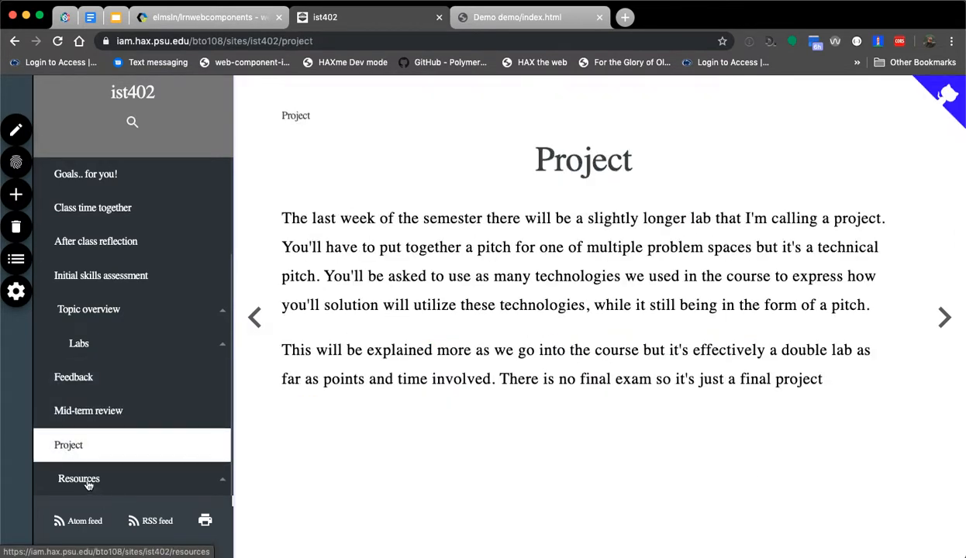
pyautogui.click(86, 478)
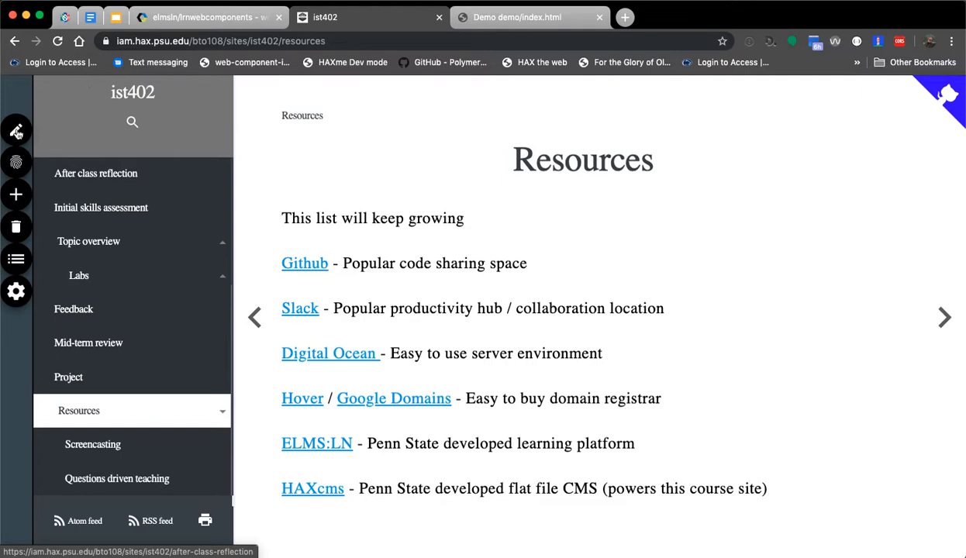
# Add a "Past student work" page below Screencasting under Resources in the site outline and save the outline
pyautogui.click(16, 259)
pyautogui.scroll(-6, 345, 334)
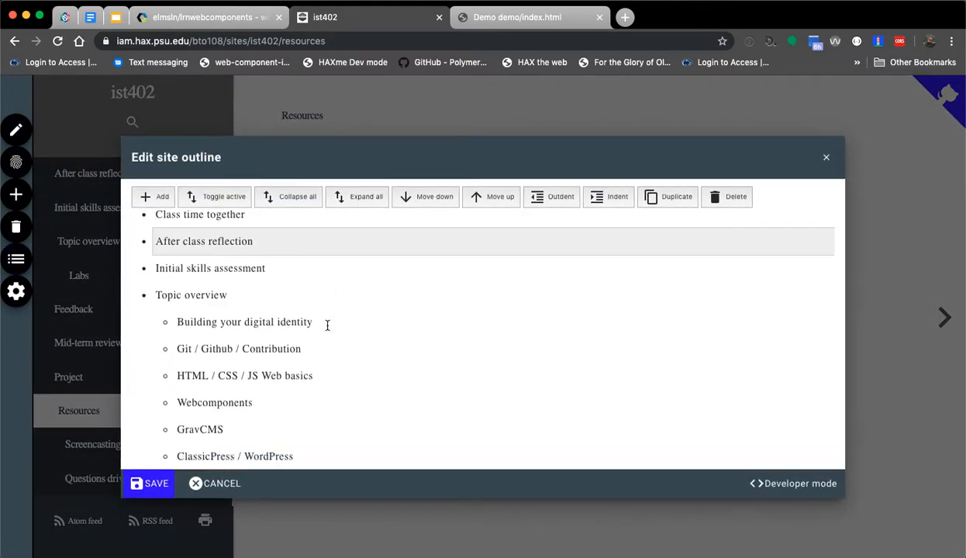
pyautogui.scroll(-8, 327, 326)
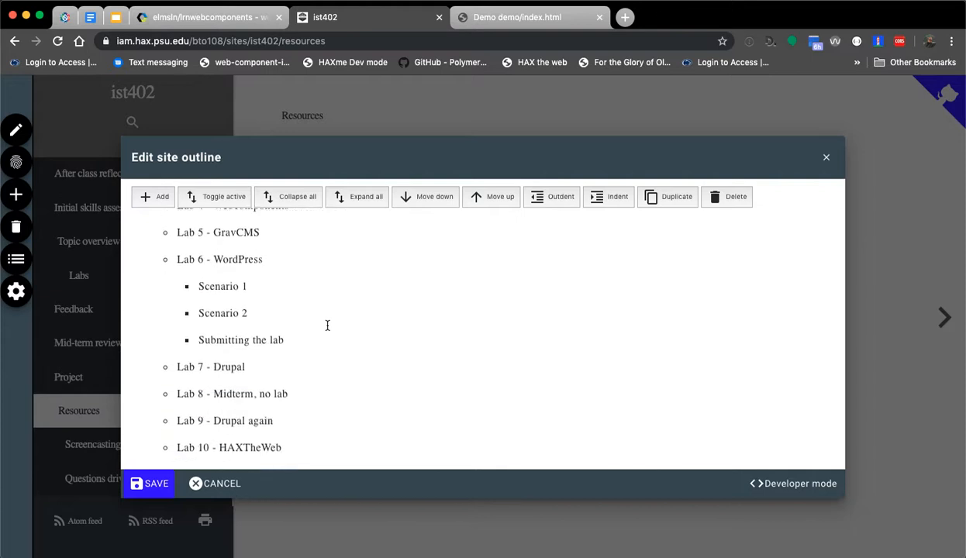
pyautogui.scroll(-6, 327, 325)
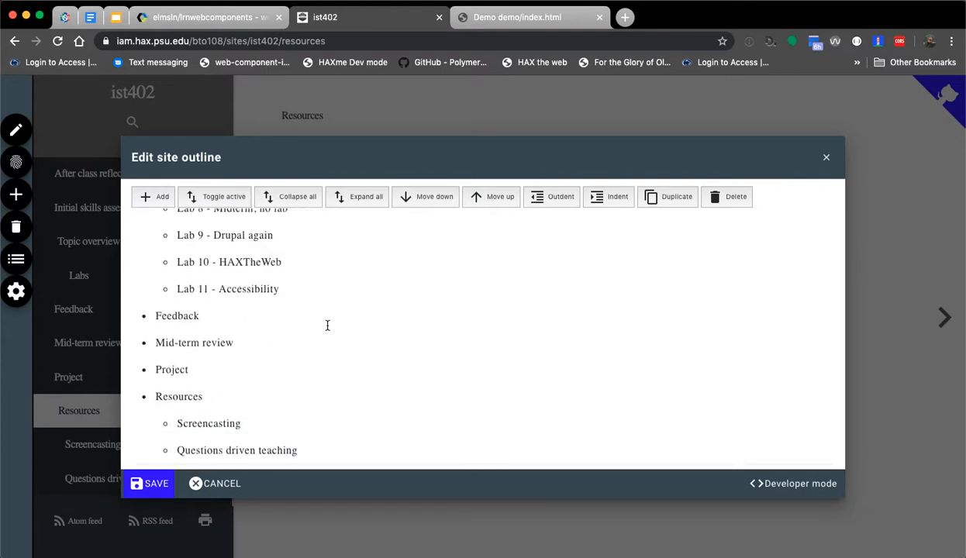
pyautogui.click(349, 414)
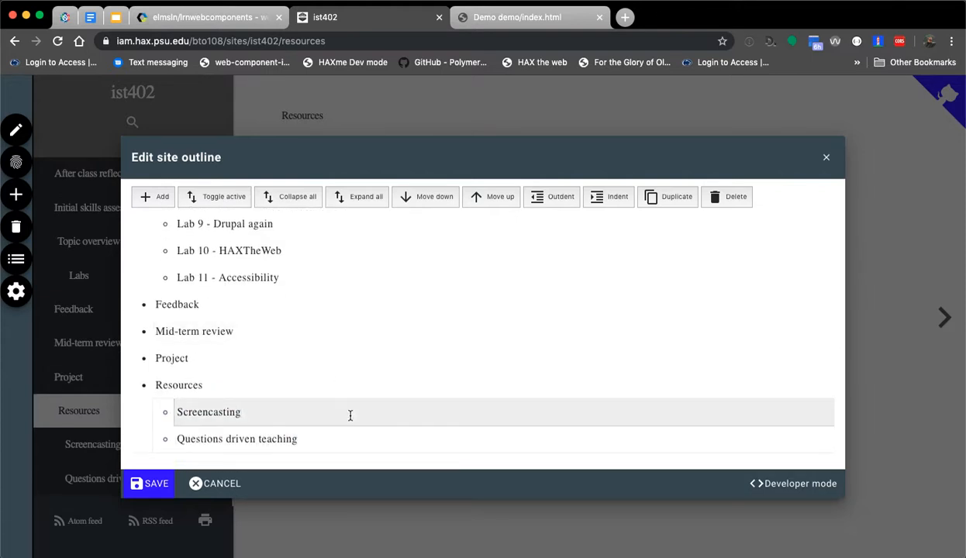
pyautogui.press('Return')
pyautogui.write('Past student work')
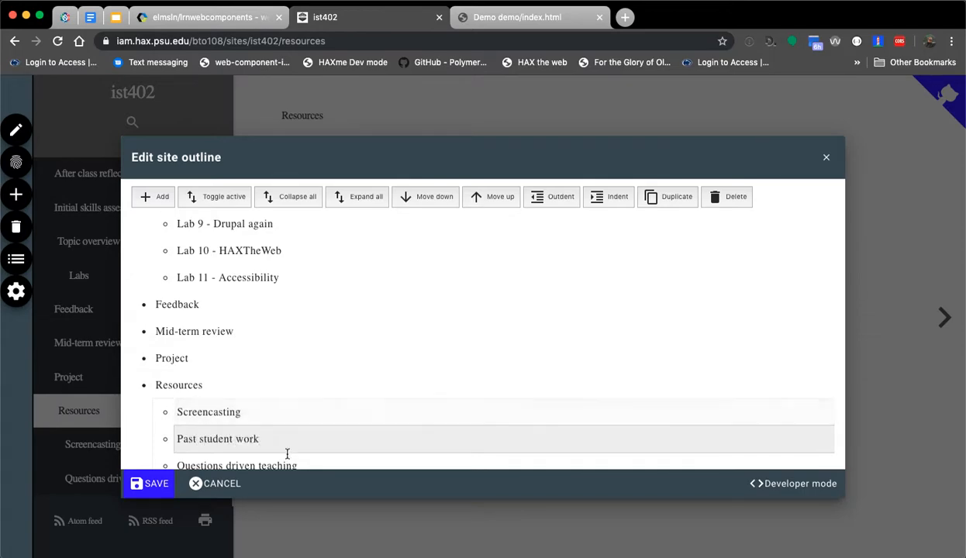
pyautogui.click(151, 484)
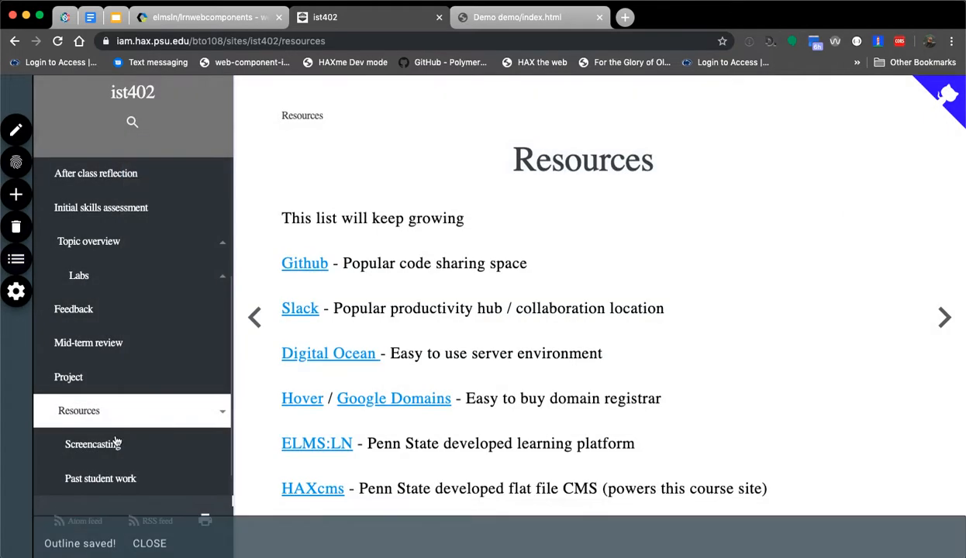
# Open the Past student work page under Resources and start editing its content
pyautogui.scroll(-1, 143, 387)
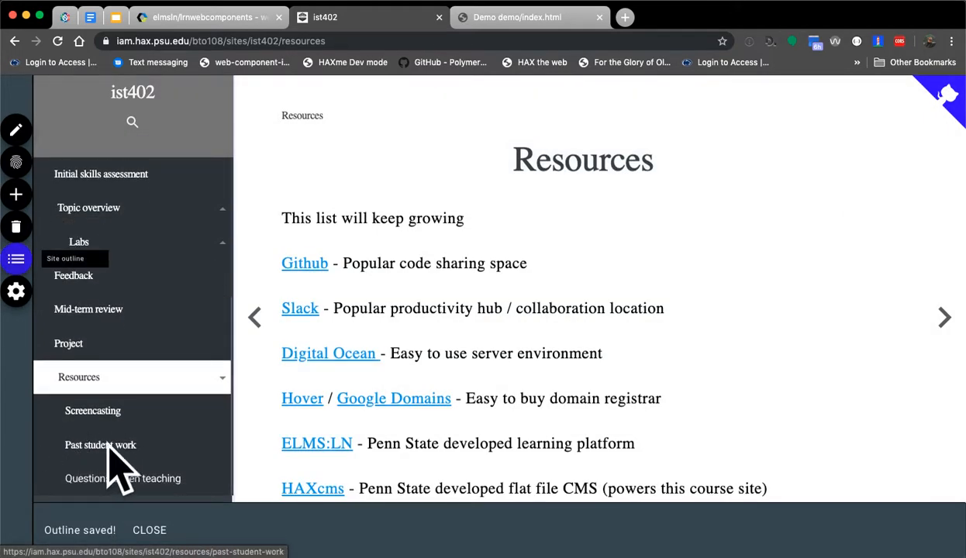
pyautogui.click(102, 445)
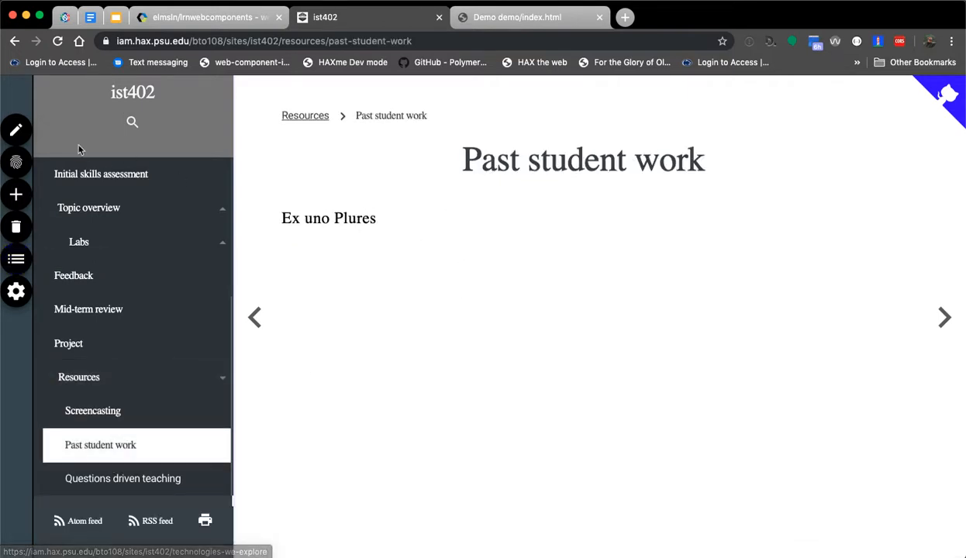
pyautogui.click(15, 131)
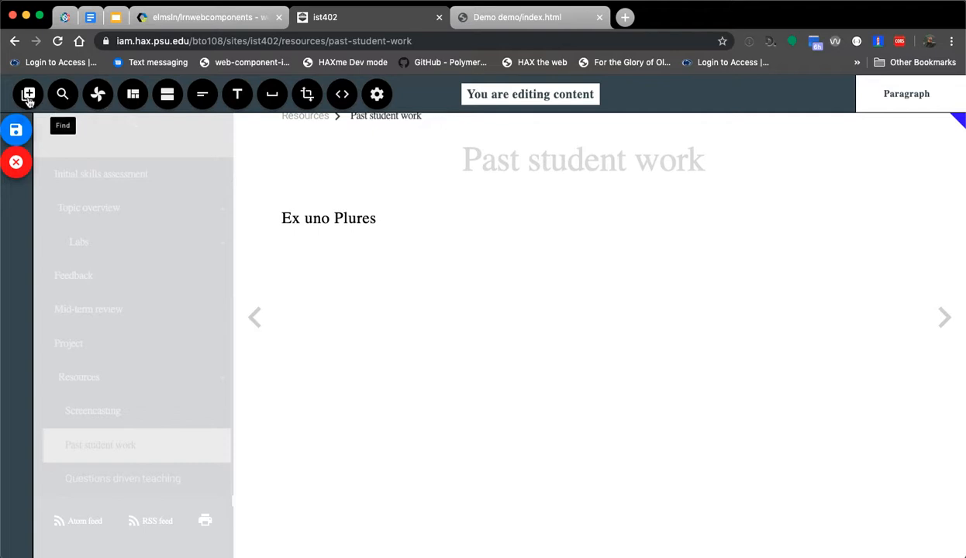
# Add courselinks.csv to the page as a CSV table and display its source as a URL
pyautogui.click(28, 95)
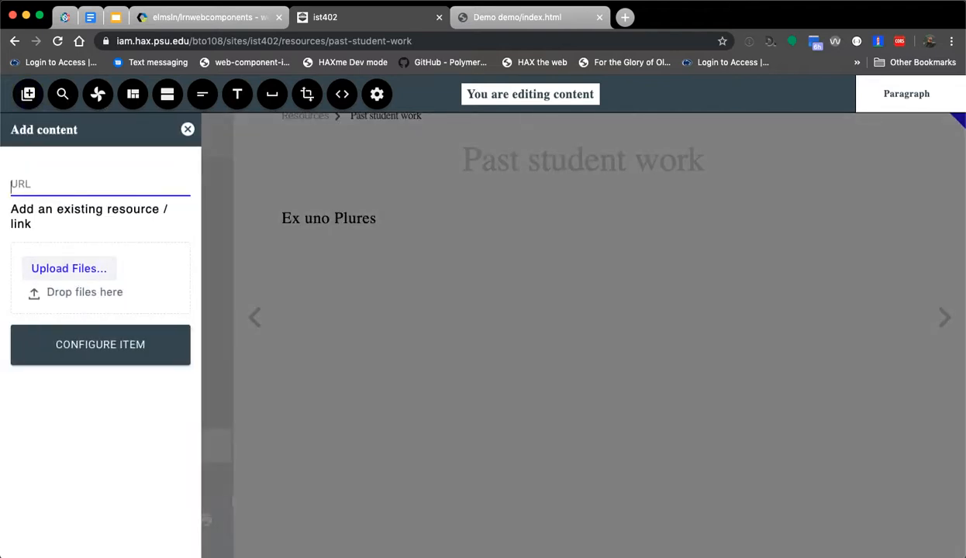
pyautogui.press('super+Tab')
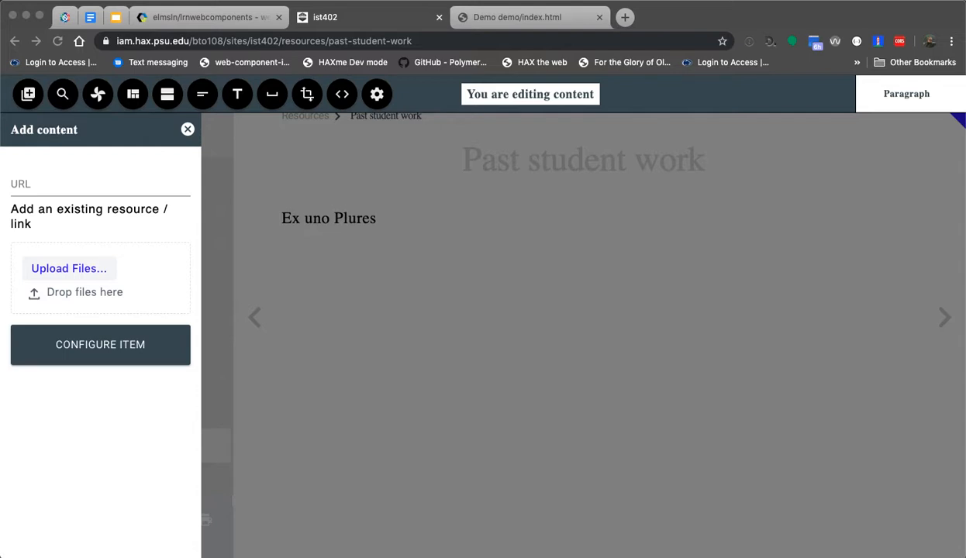
pyautogui.moveTo(186, 255); pyautogui.dragTo(108, 268)
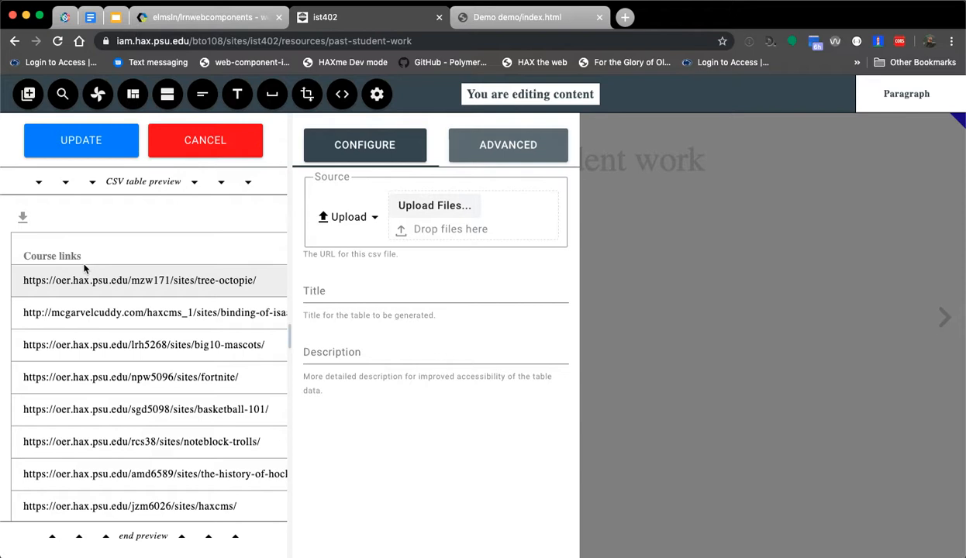
pyautogui.click(372, 215)
pyautogui.click(349, 229)
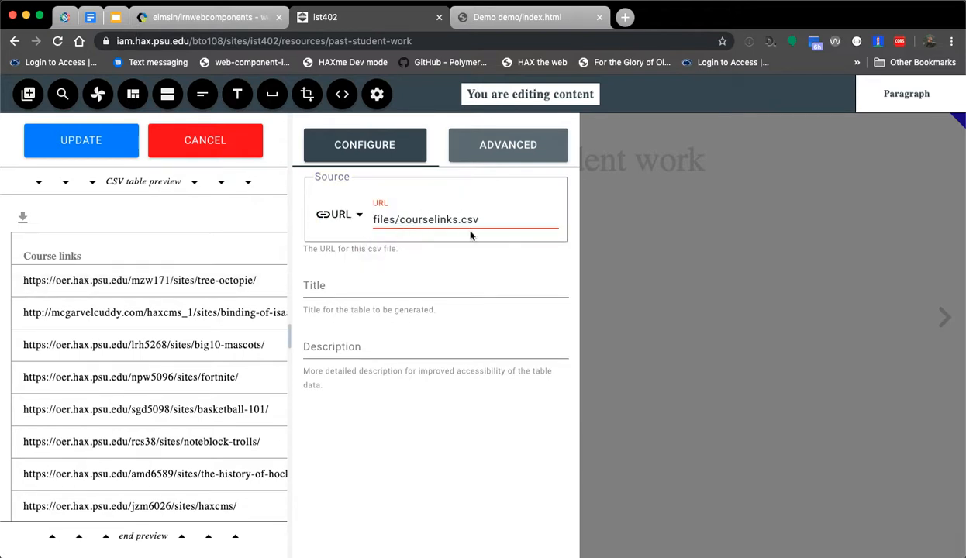
# Title the CSV table "IST 402 Links to past topics"
pyautogui.click(389, 288)
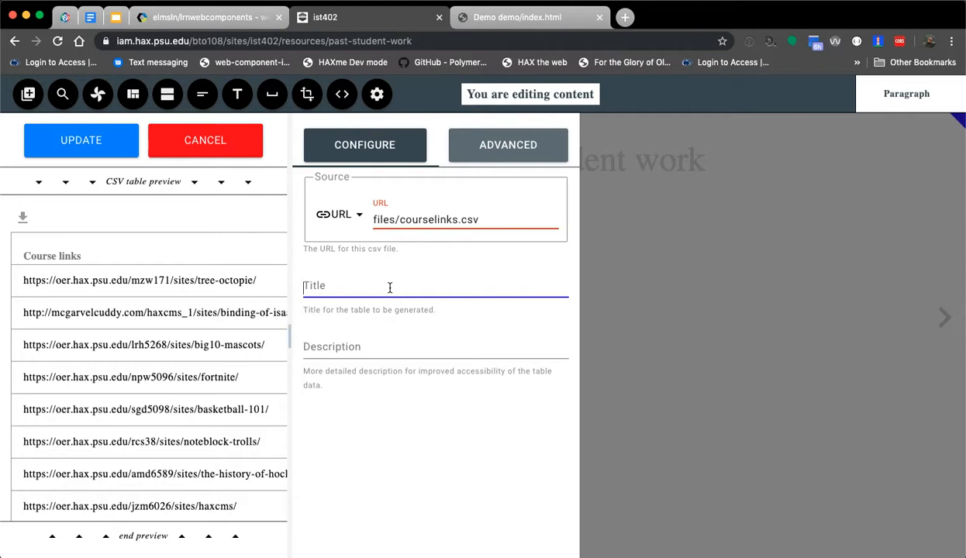
pyautogui.write('IST 5')
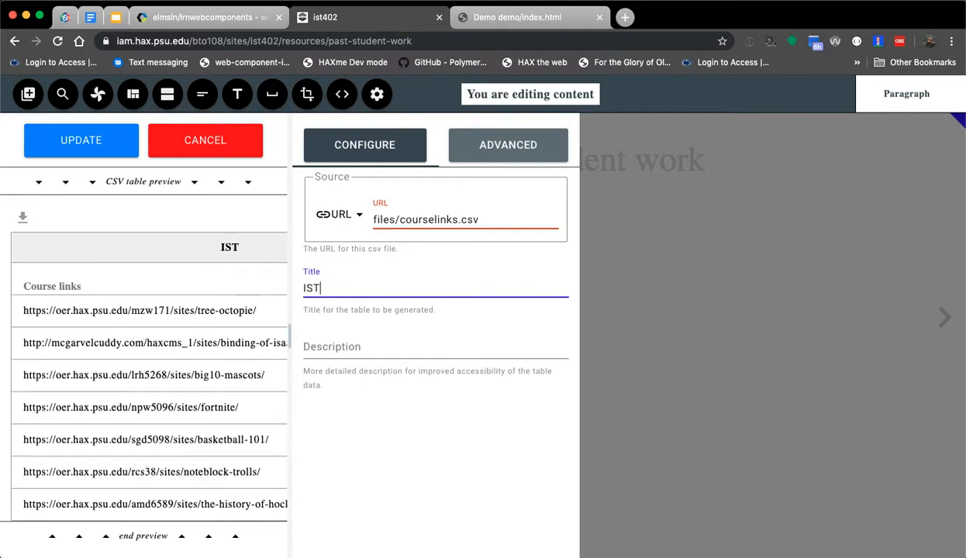
pyautogui.press('BackSpace')
pyautogui.write('34')
pyautogui.press('BackSpace')
pyautogui.press('BackSpace')
pyautogui.write('402 Links to past topics')
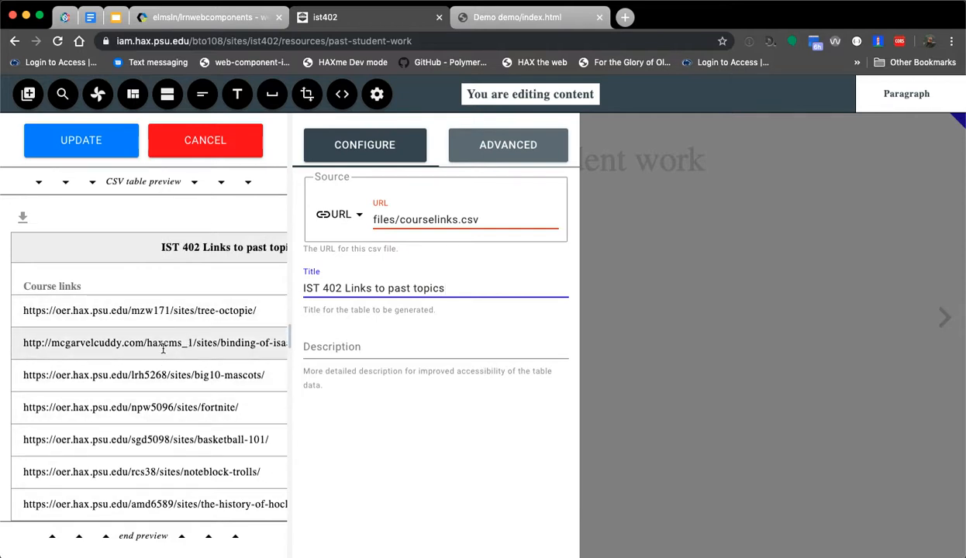
# Describe the table with "For class we had to create our own HAxcms micro-site … the experience with this advanced CMS technology." and insert it in the page
pyautogui.click(370, 349)
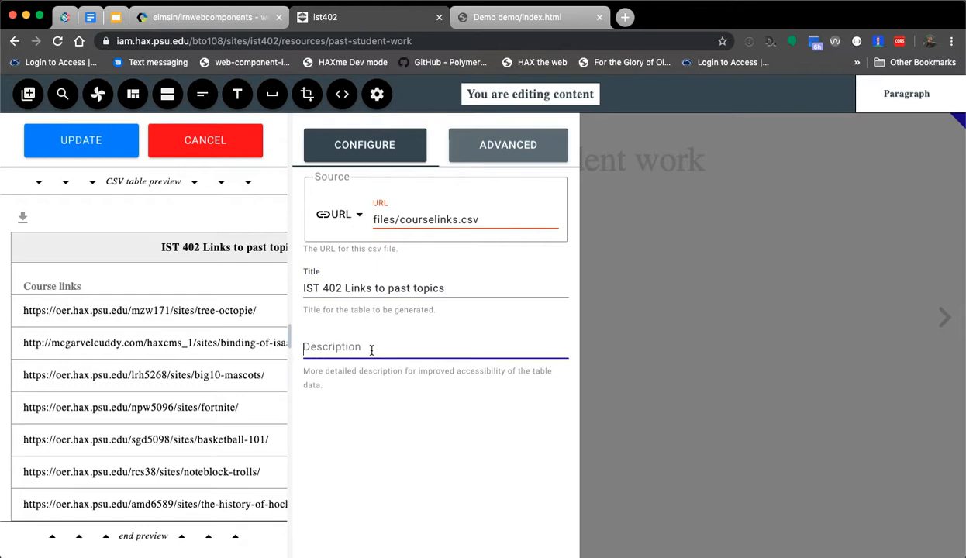
pyautogui.write('For class we had to create our own HAxcms micro-site')
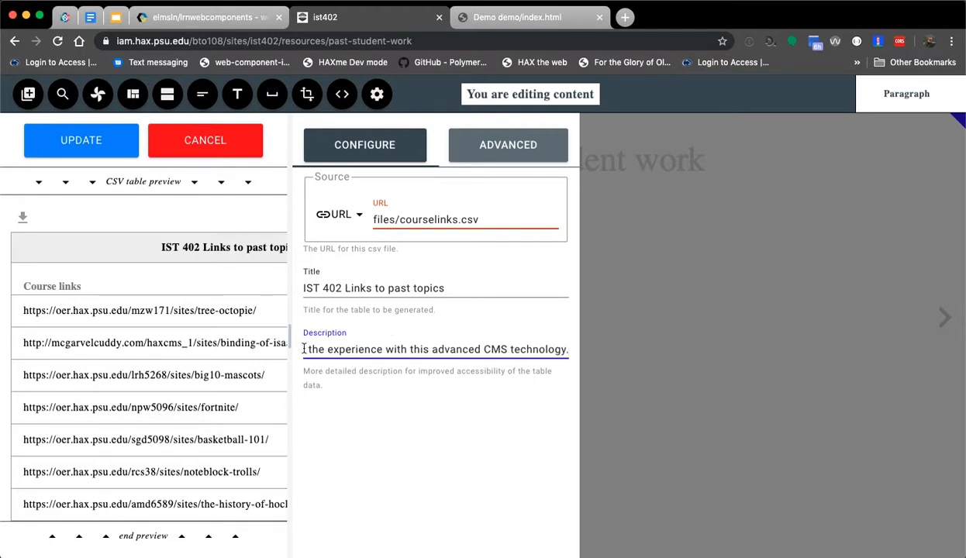
pyautogui.click(77, 137)
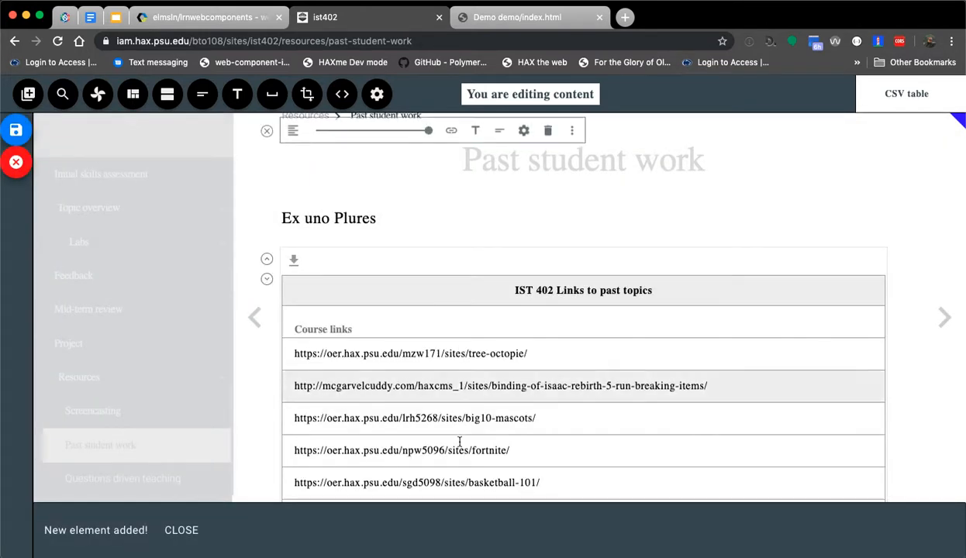
# Replace the placeholder paragraph with "Here are some examples of past student work to check out!" and save the page
pyautogui.click(435, 218)
pyautogui.tripleClick(401, 220)
pyautogui.write('Here are some examples of past student work to check out!')
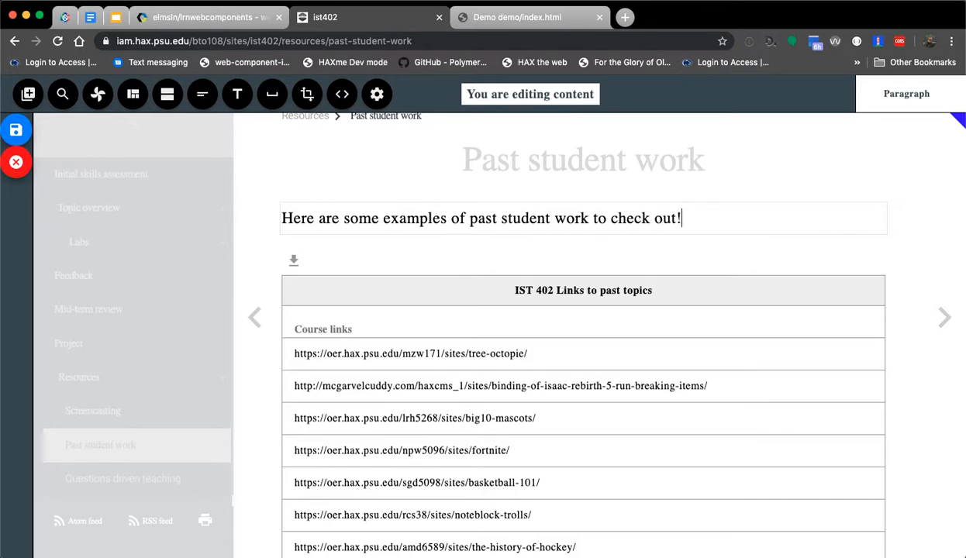
pyautogui.click(15, 129)
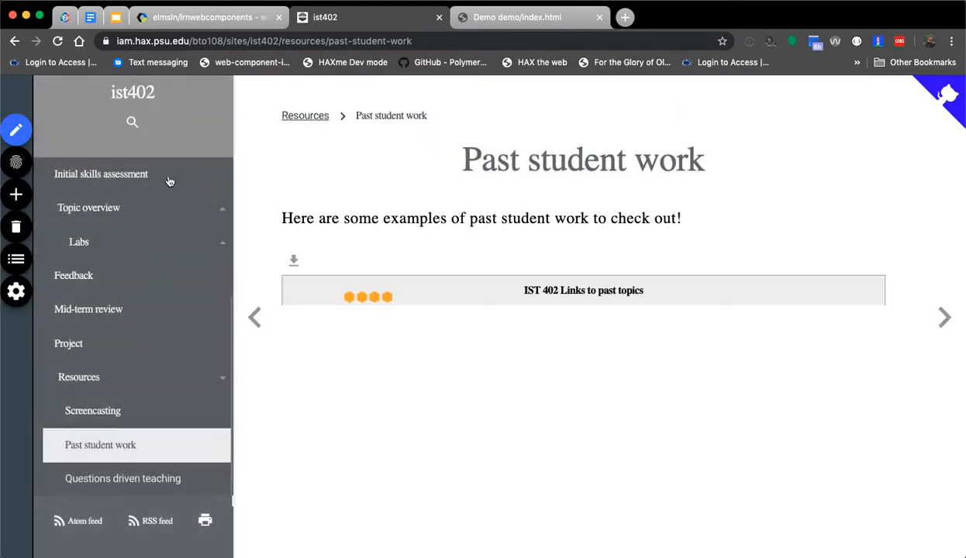
pyautogui.click(138, 535)
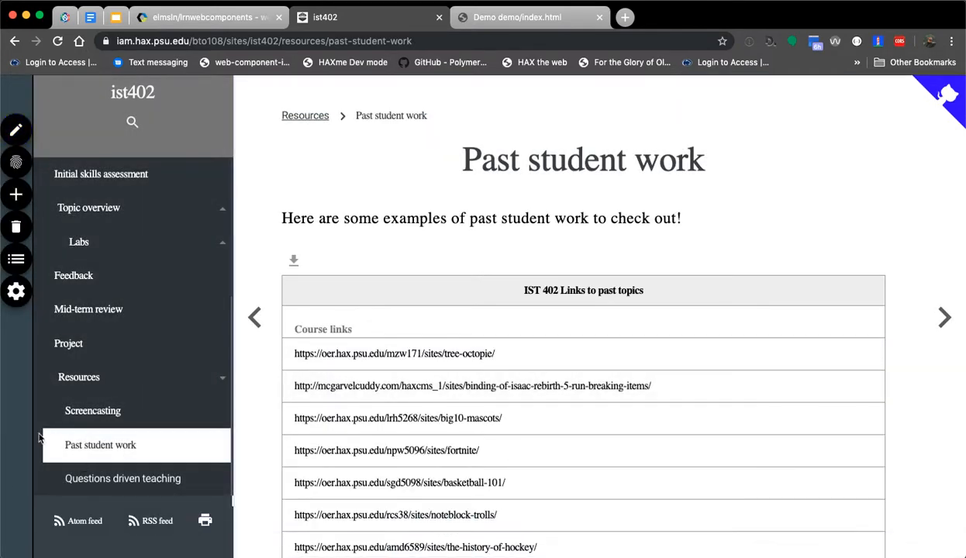
# Switch to the Screencasting page and return to Past student work to check the saved table
pyautogui.click(78, 407)
pyautogui.click(85, 445)
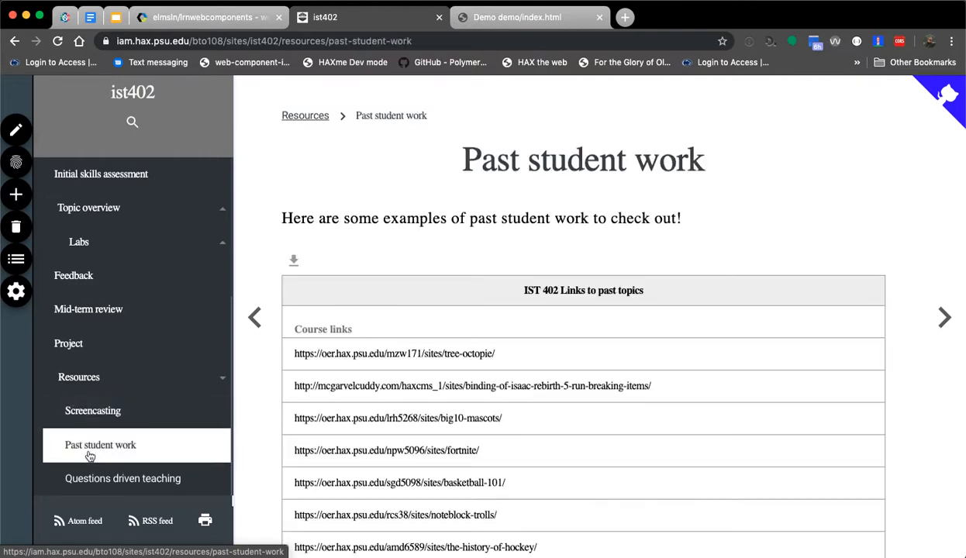
# Reopen Past student work from the Screencasting page and look through the full table of course links
pyautogui.click(96, 412)
pyautogui.click(99, 444)
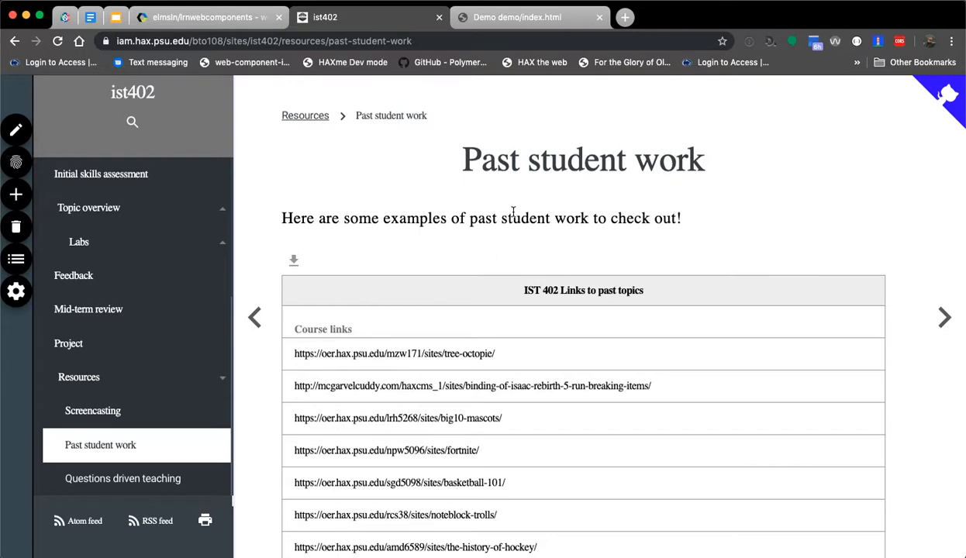
pyautogui.scroll(-1, 338, 331)
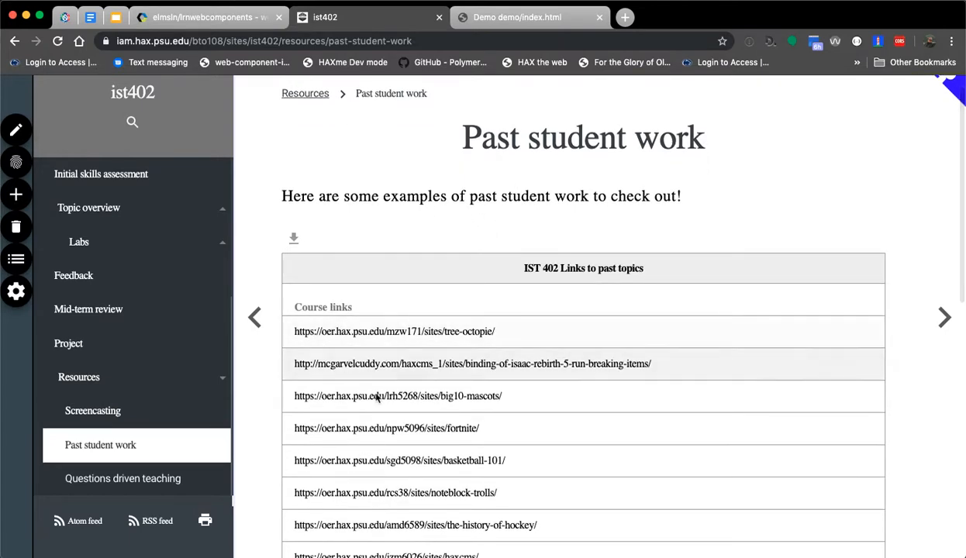
pyautogui.scroll(-5, 379, 271)
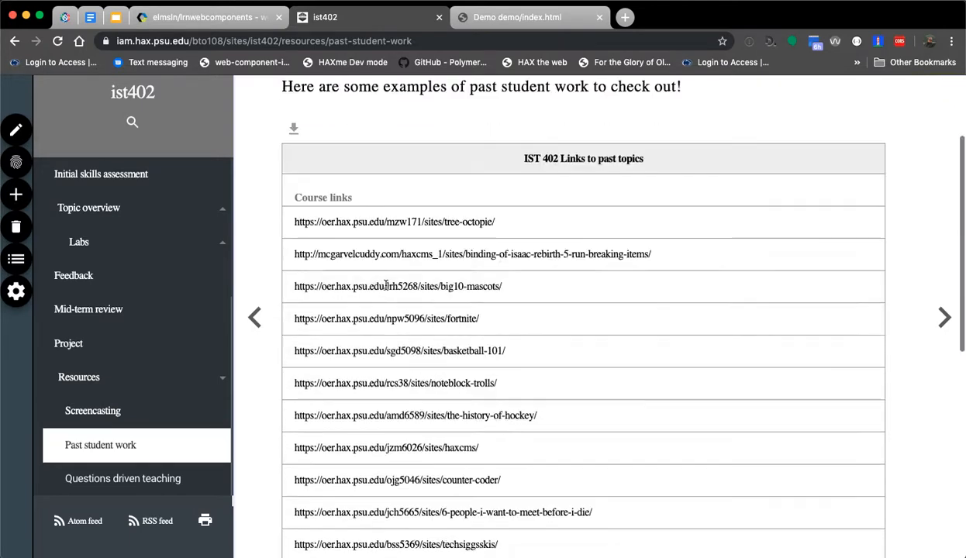
pyautogui.scroll(-8, 446, 321)
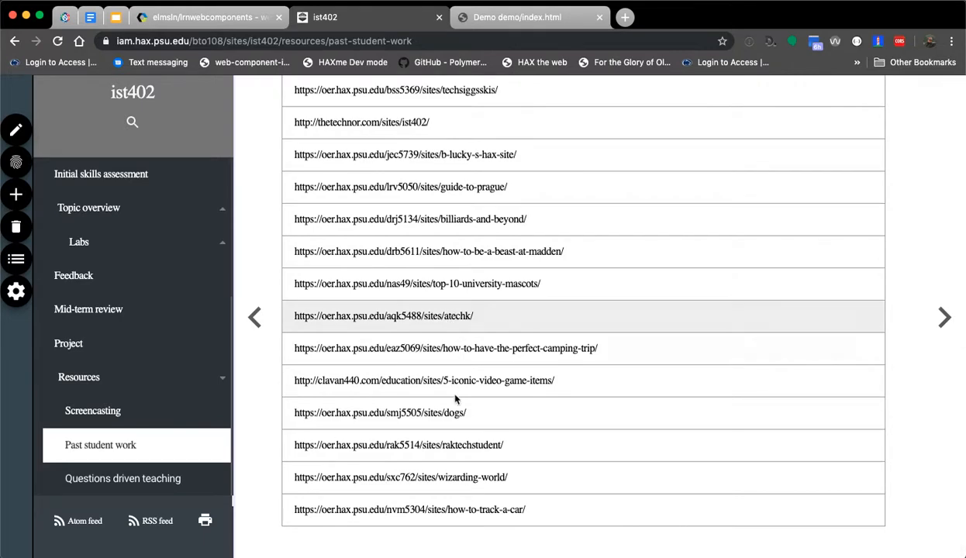
pyautogui.scroll(8, 442, 387)
pyautogui.scroll(5, 411, 378)
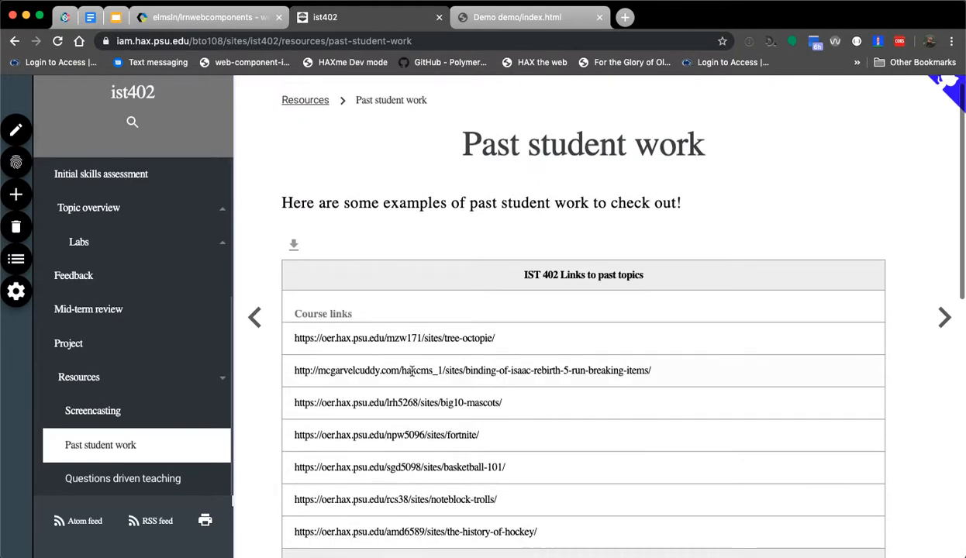
# Copy the first course link in the table, tree-octopie, and open it in a new browser tab
pyautogui.tripleClick(413, 346)
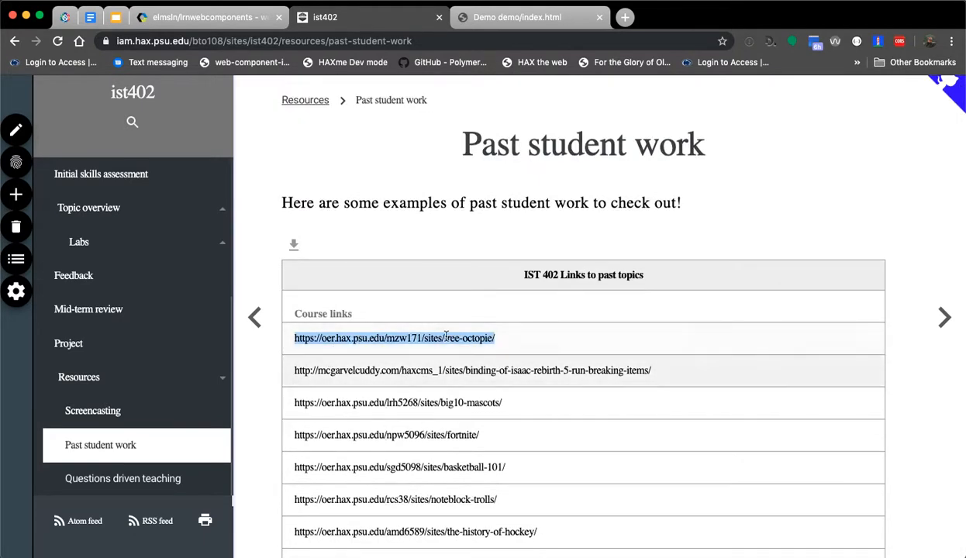
pyautogui.doubleClick(440, 338)
pyautogui.click(441, 338)
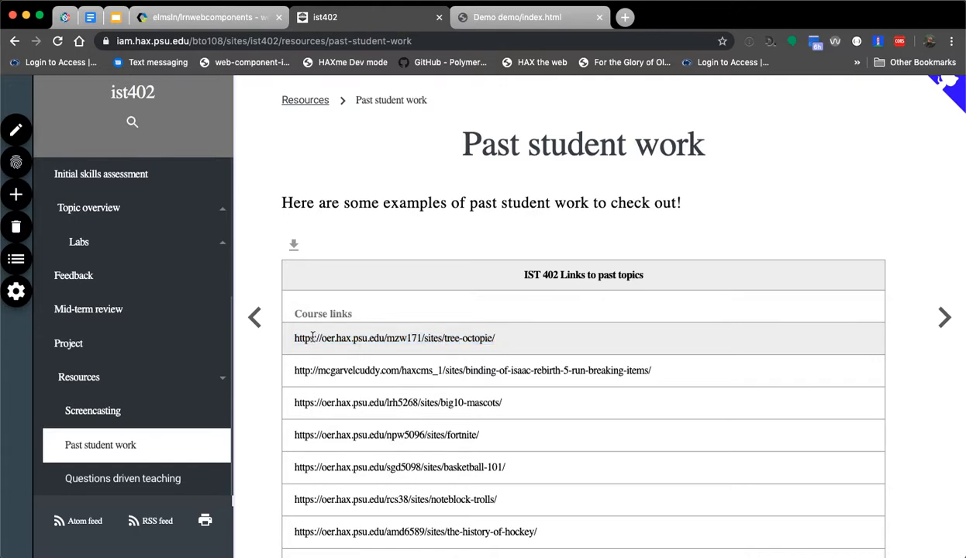
pyautogui.moveTo(294, 338); pyautogui.dragTo(532, 344)
pyautogui.press('super+c')
pyautogui.press('super+t')
pyautogui.press('super+v')
pyautogui.press('Return')
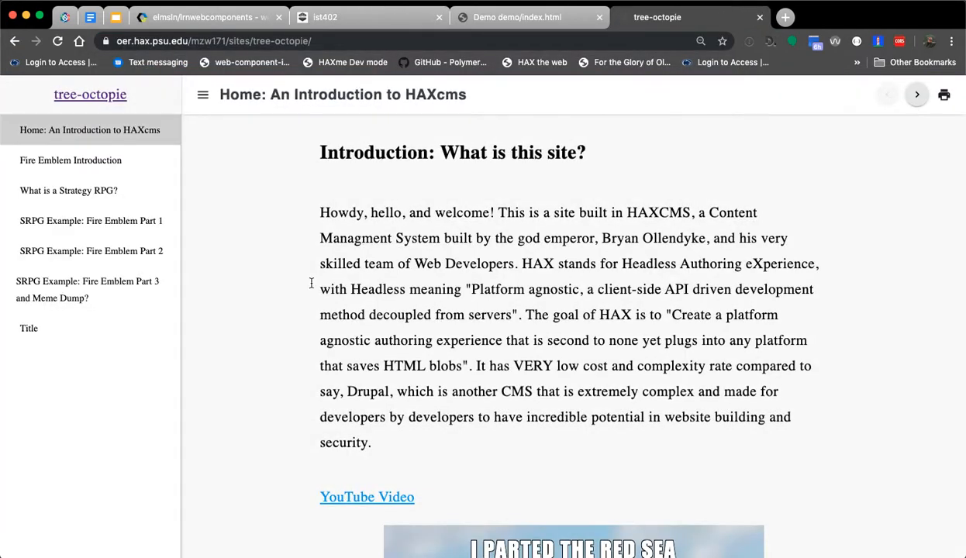
# View the tree-octopie site's pages in order, from Fire Emblem Introduction through Title
pyautogui.click(118, 161)
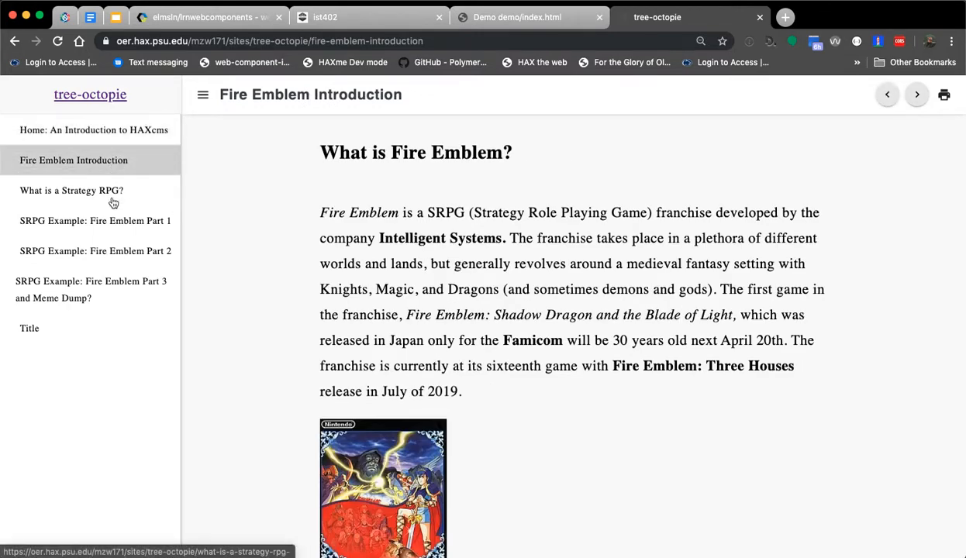
pyautogui.click(113, 194)
pyautogui.click(124, 222)
pyautogui.click(99, 262)
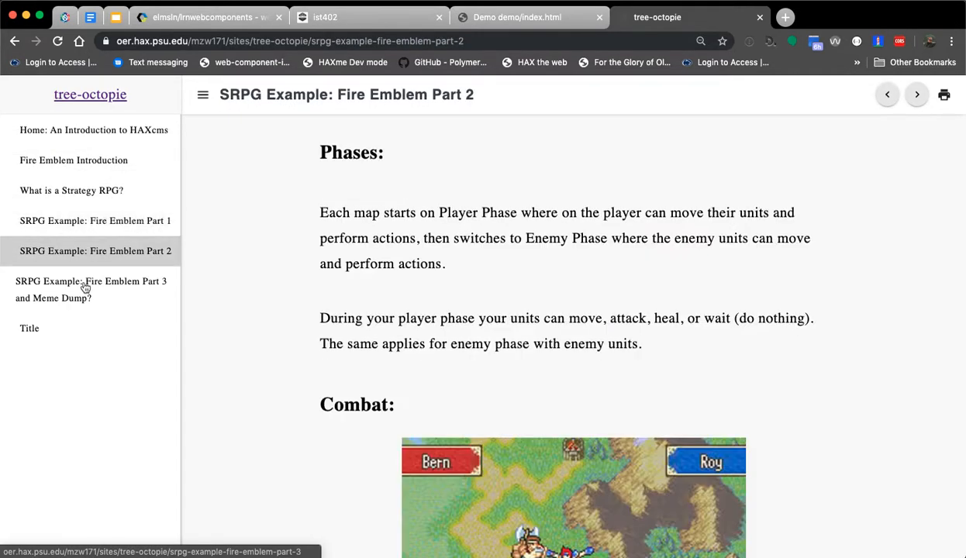
pyautogui.click(78, 289)
pyautogui.click(61, 332)
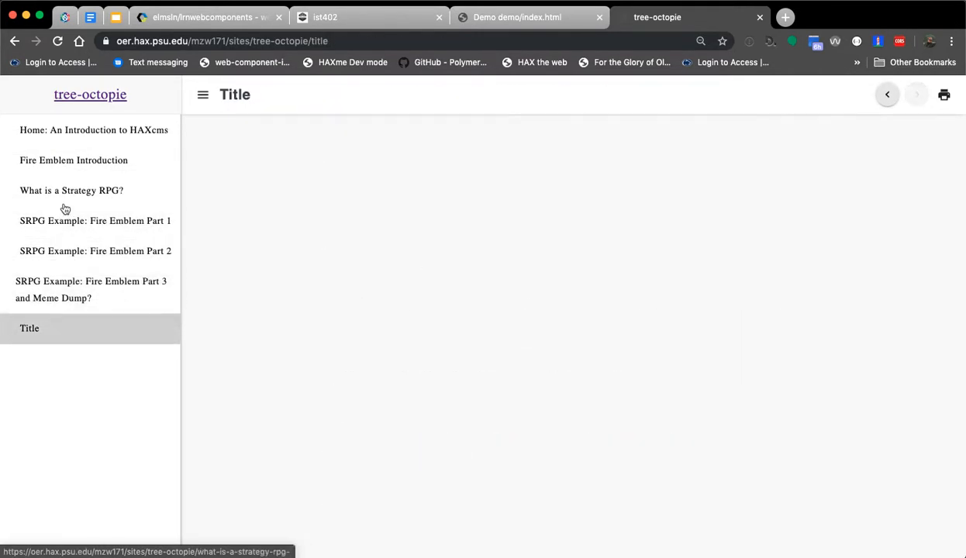
# Revisit the Strategy RPG and Fire Emblem pages, and examine the text and images on the Home page
pyautogui.click(78, 132)
pyautogui.click(78, 190)
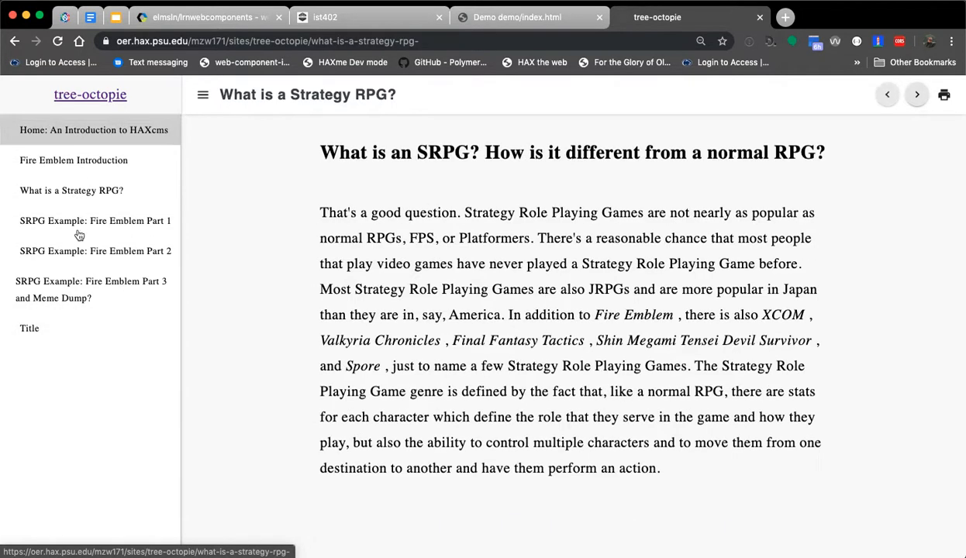
pyautogui.click(77, 221)
pyautogui.click(77, 161)
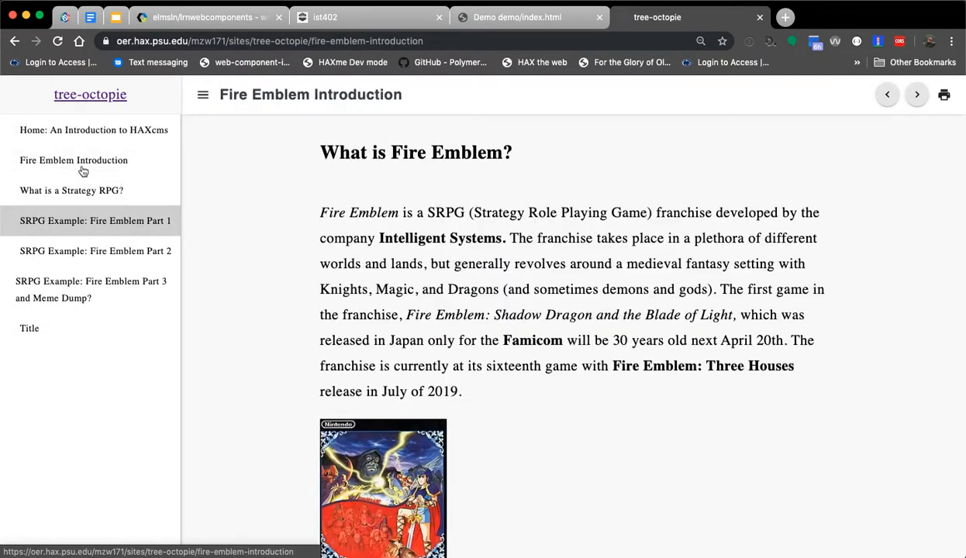
pyautogui.click(60, 134)
pyautogui.scroll(-5, 339, 352)
pyautogui.scroll(-10, 339, 352)
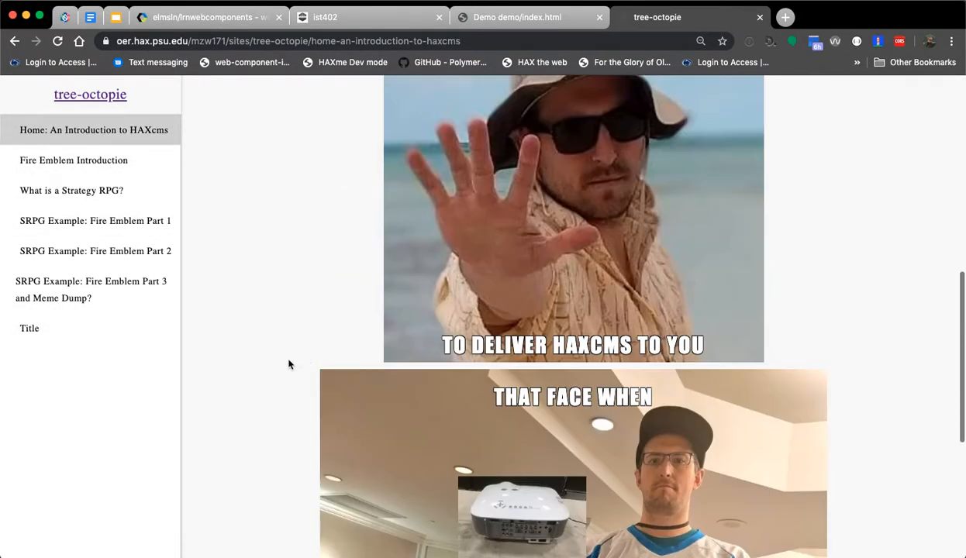
pyautogui.scroll(10, 268, 367)
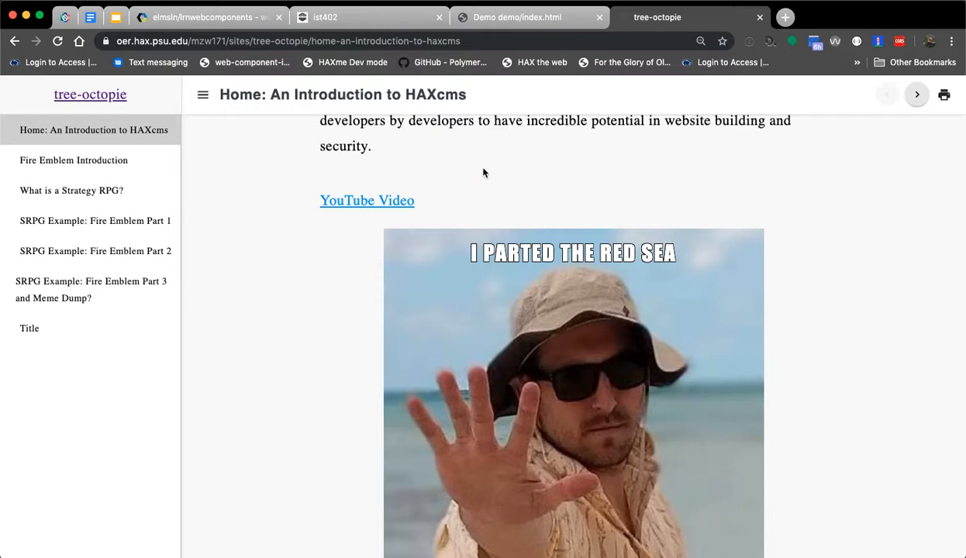
# Switch to the lrn-table page on webcomponents.org, browse the elements by its author elmsln, and open the author's GitHub page
pyautogui.click(517, 17)
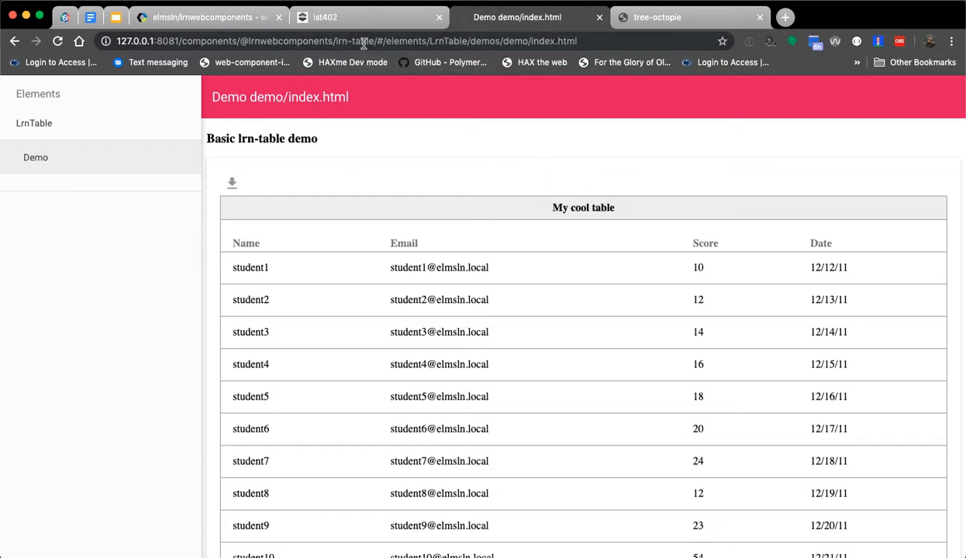
pyautogui.click(213, 18)
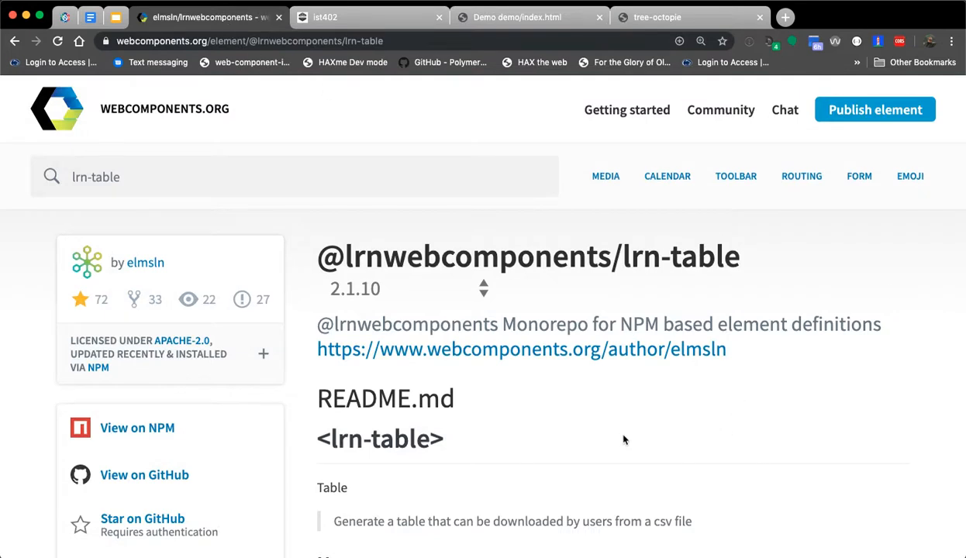
pyautogui.click(138, 264)
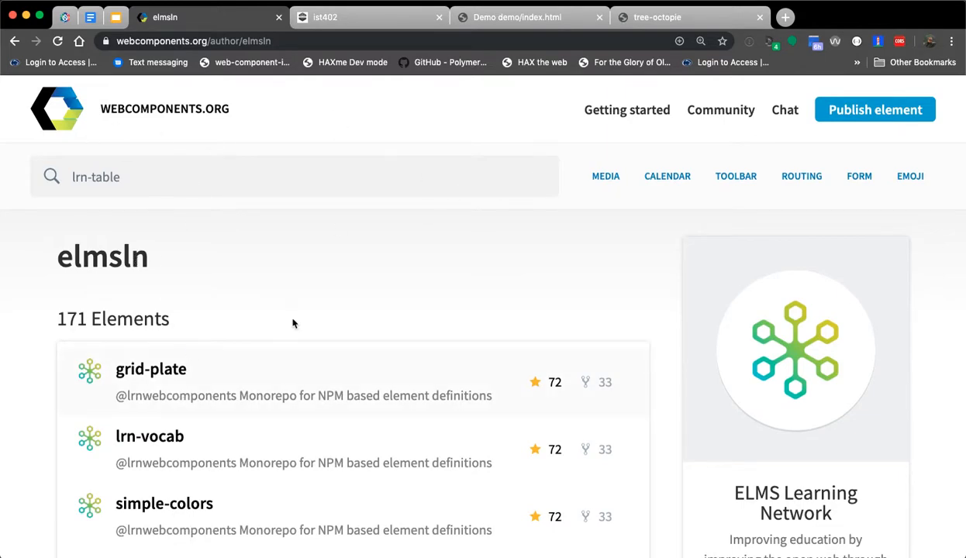
pyautogui.scroll(-3, 834, 361)
pyautogui.scroll(-5, 835, 361)
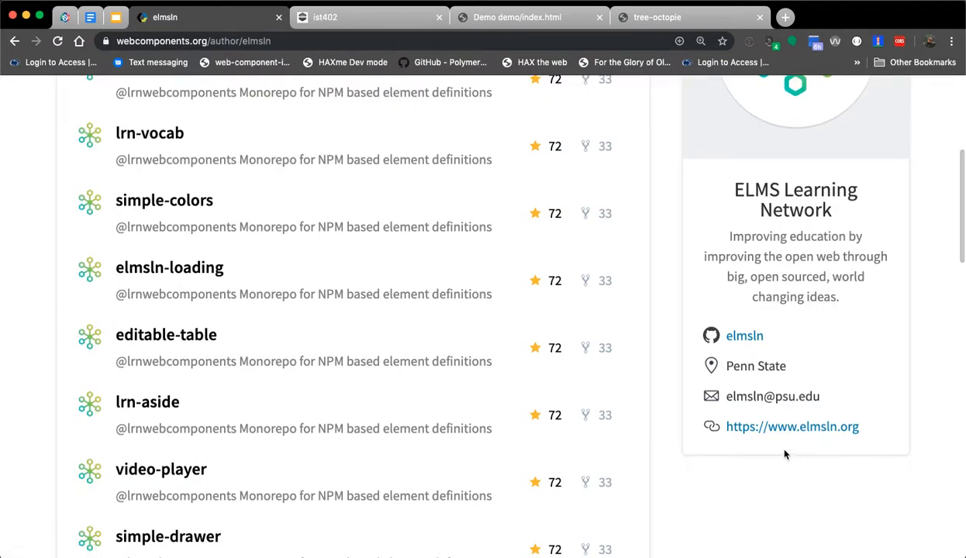
pyautogui.click(743, 336)
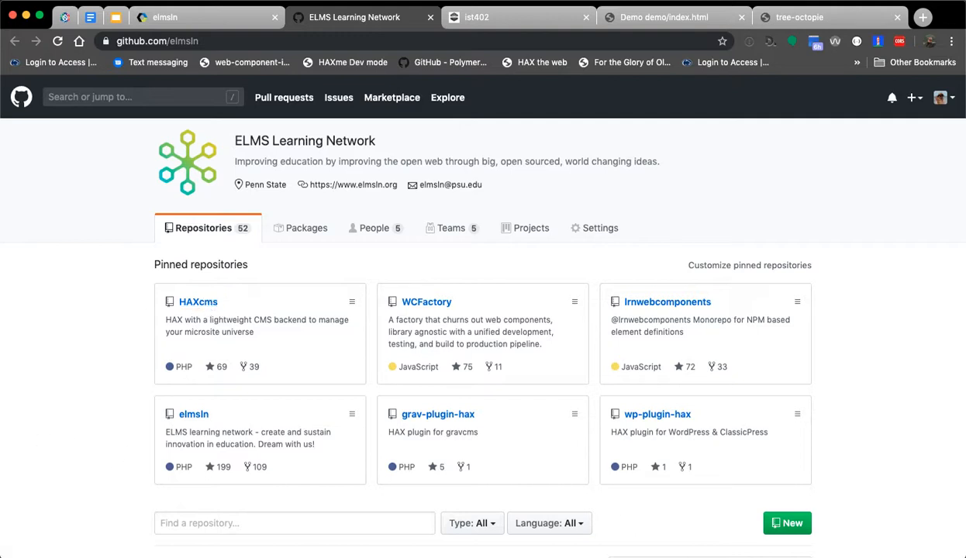
pyautogui.press('super+Tab')
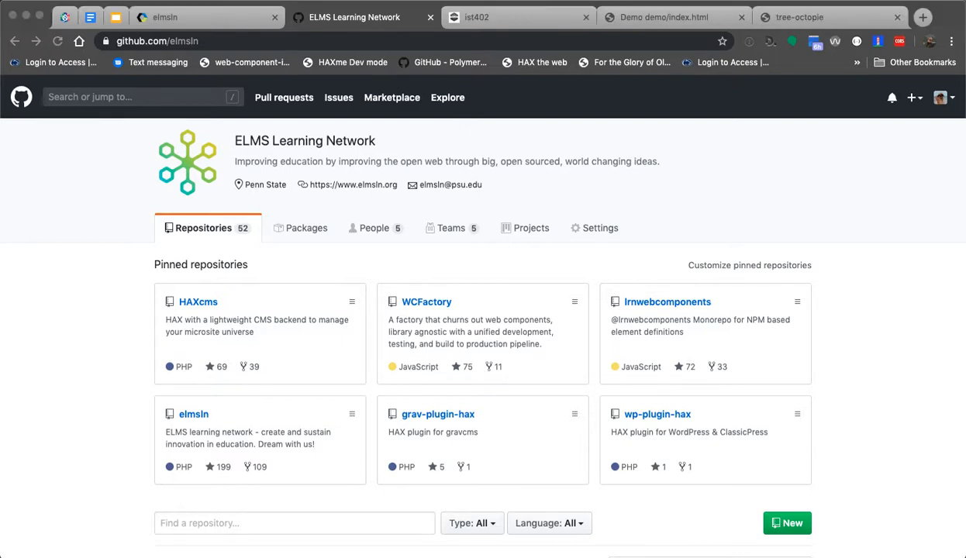